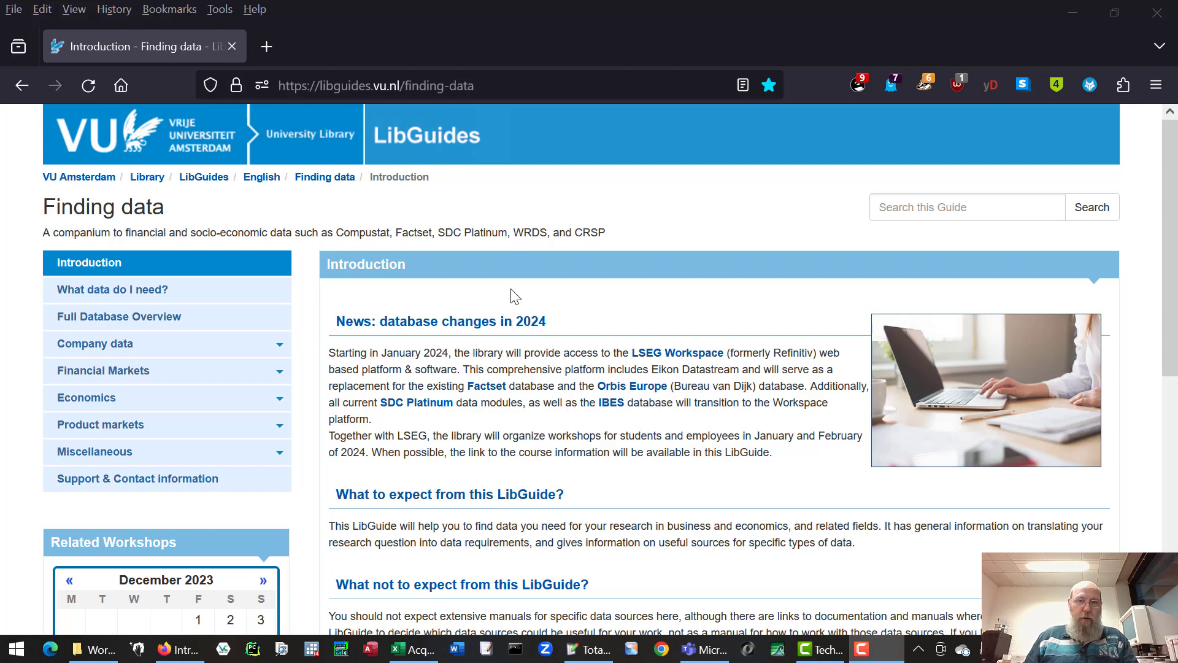
Switch from the Firefox LibGuides page to the Acquisition_example workbook's Request 7 deal table.
{"action": "key", "text": "alt+Tab"}
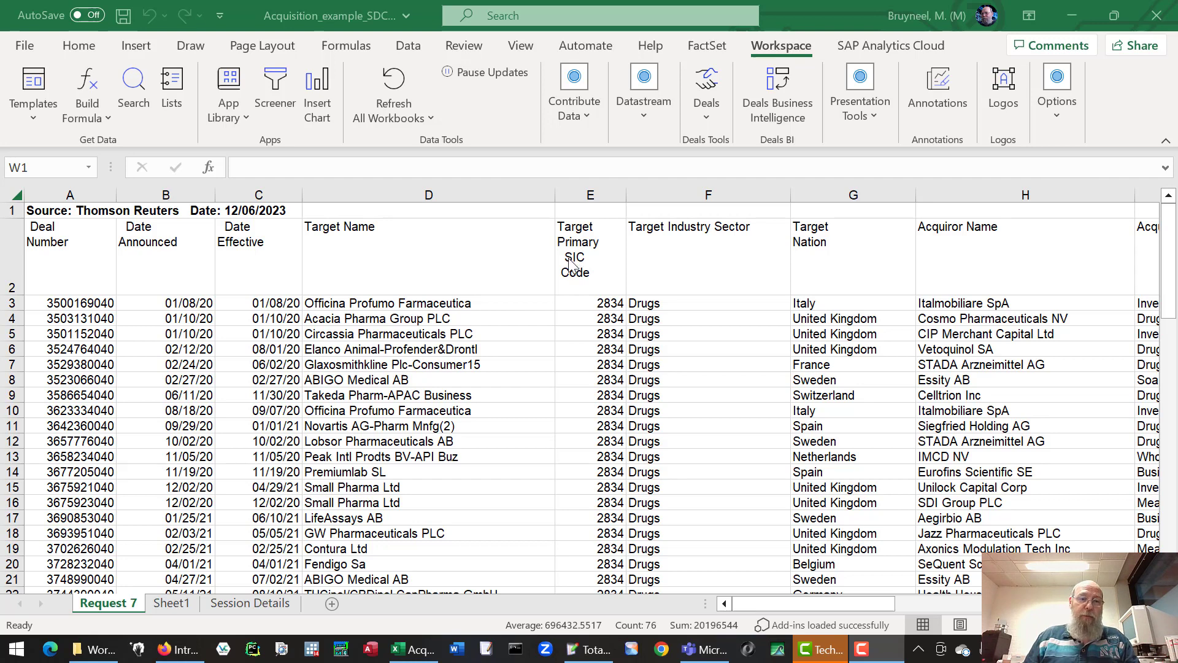
{"action": "left_click", "coordinate": [843, 303]}
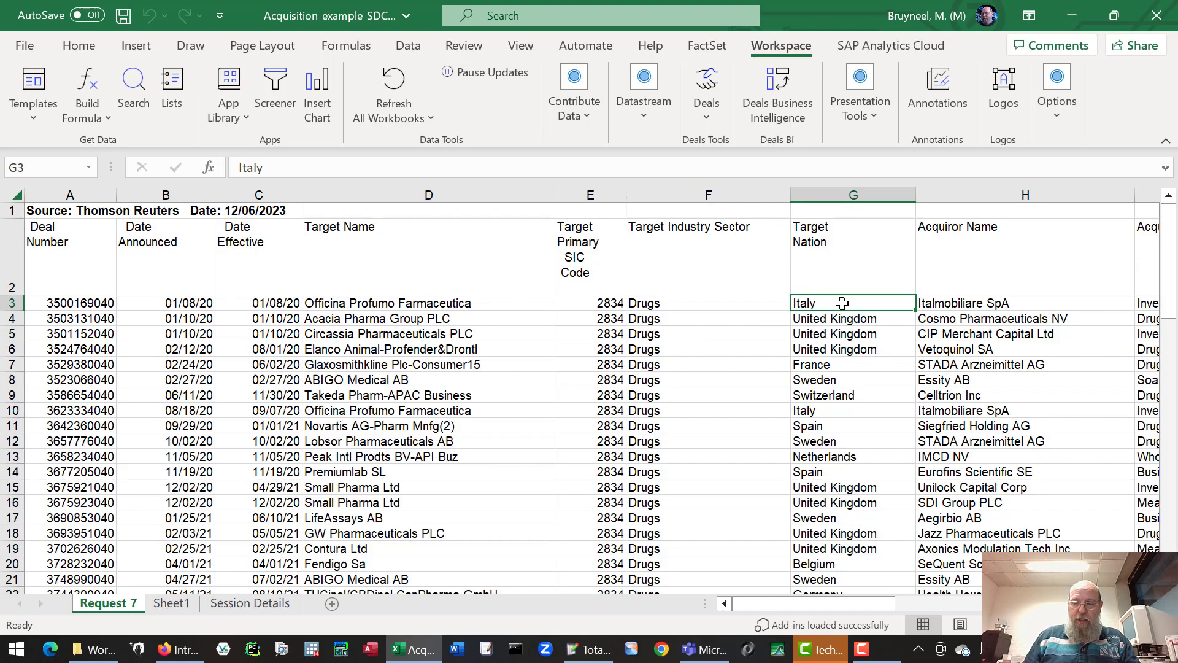
{"action": "key", "text": "Right"}
{"action": "key", "text": "Right"}
{"action": "key", "text": "Right"}
{"action": "key", "text": "Right"}
{"action": "key", "text": "Right"}
{"action": "key", "text": "Right"}
{"action": "key", "text": "Right"}
{"action": "key", "text": "Right"}
{"action": "key", "text": "Right"}
{"action": "key", "text": "Right"}
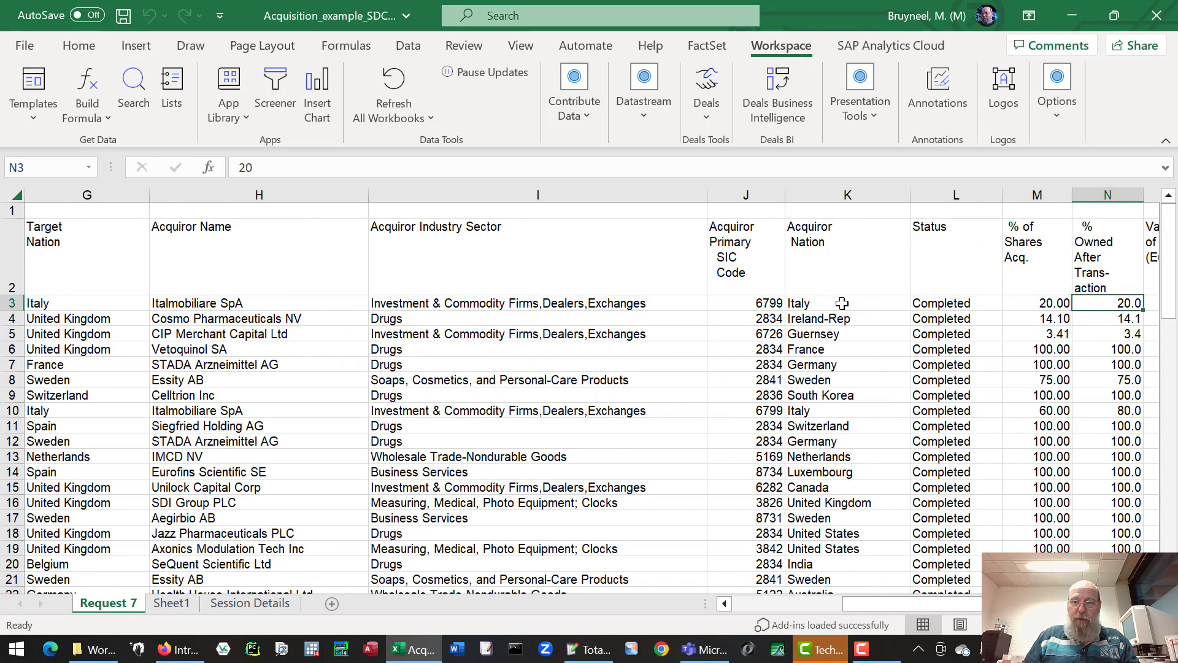
{"action": "key", "text": "Right"}
{"action": "key", "text": "Right"}
{"action": "key", "text": "Right"}
{"action": "key", "text": "Right"}
{"action": "key", "text": "Right"}
{"action": "key", "text": "Right"}
{"action": "key", "text": "Right"}
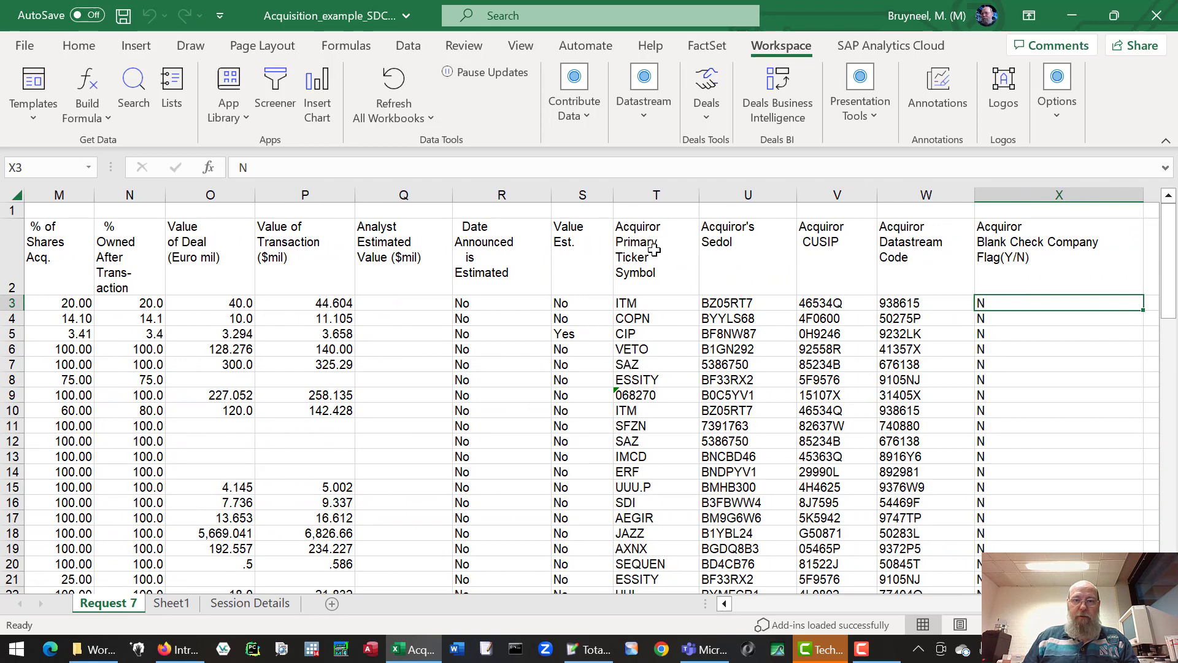
{"action": "left_click", "coordinate": [643, 270]}
{"action": "left_click_drag", "start_coordinate": [643, 270], "coordinate": [650, 394]}
{"action": "left_click_drag", "start_coordinate": [737, 234], "coordinate": [746, 410]}
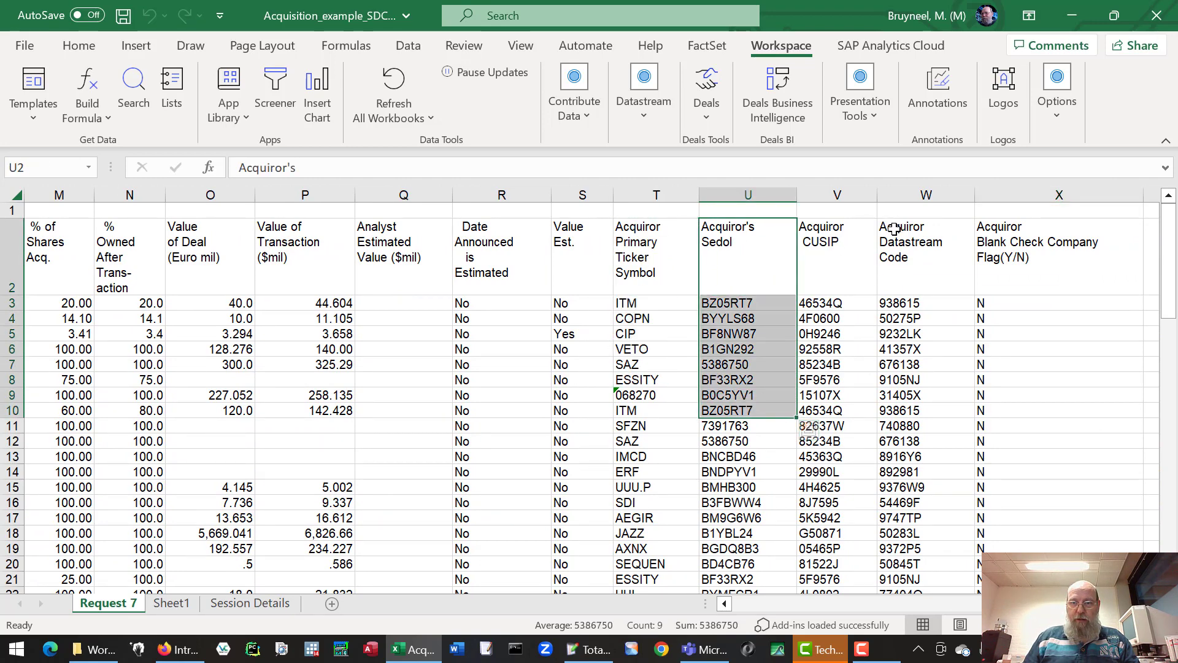
{"action": "left_click_drag", "start_coordinate": [894, 226], "coordinate": [897, 410]}
{"action": "left_click_drag", "start_coordinate": [823, 233], "coordinate": [824, 366]}
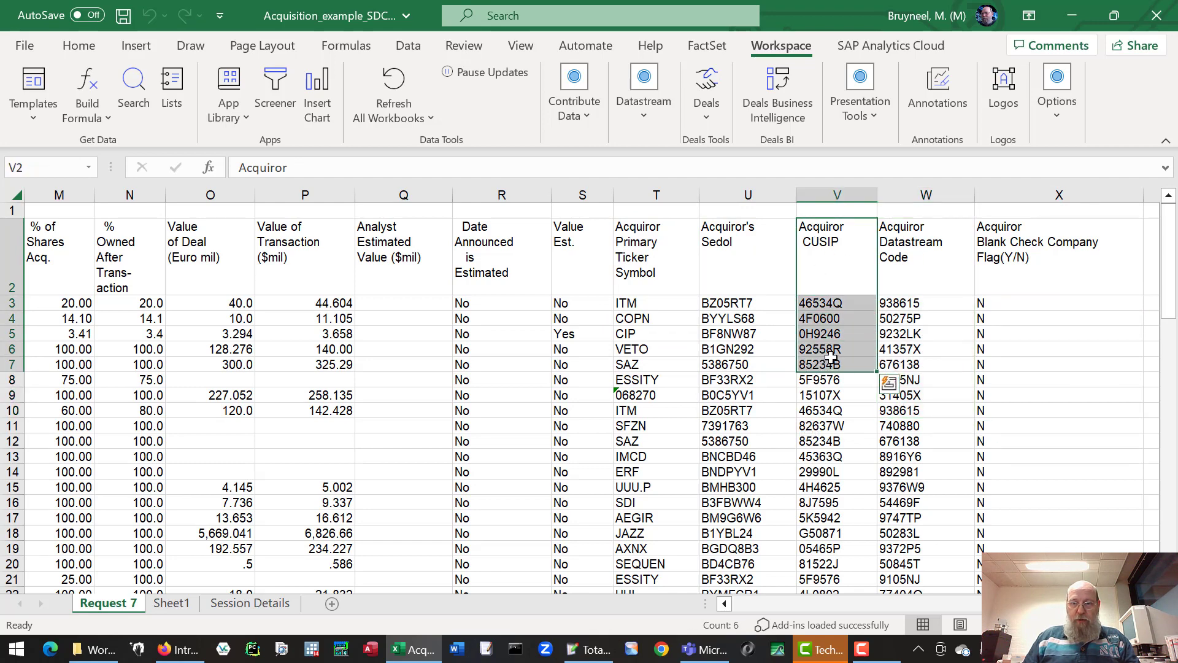
{"action": "left_click", "coordinate": [919, 258]}
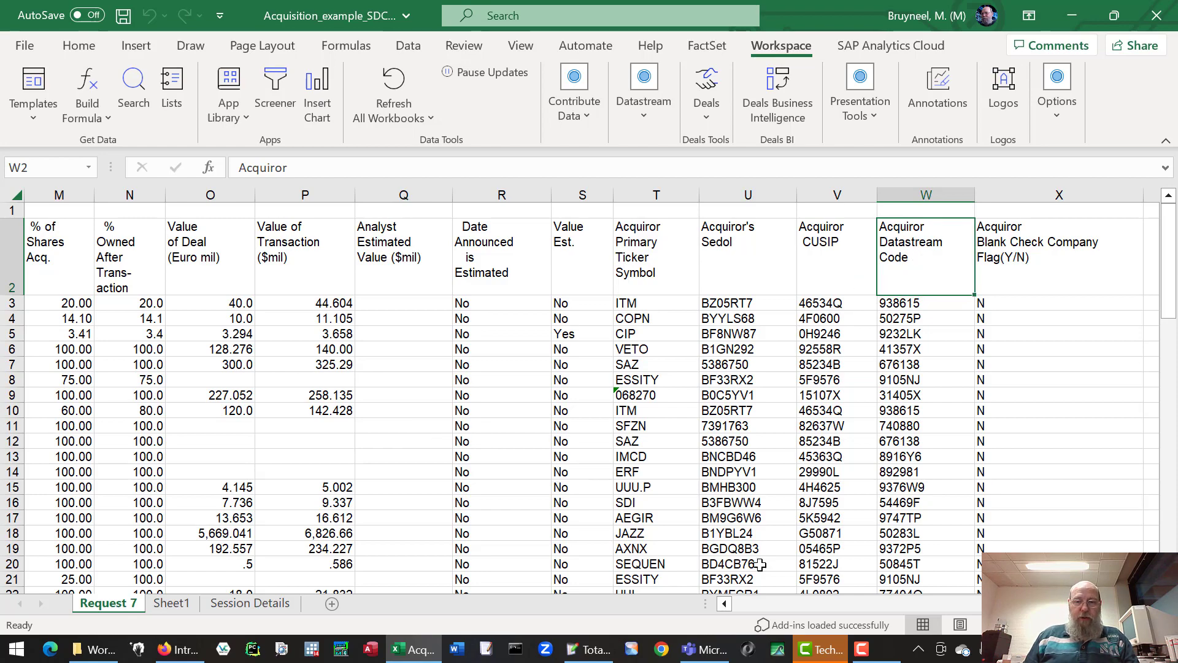
{"action": "left_click", "coordinate": [767, 604]}
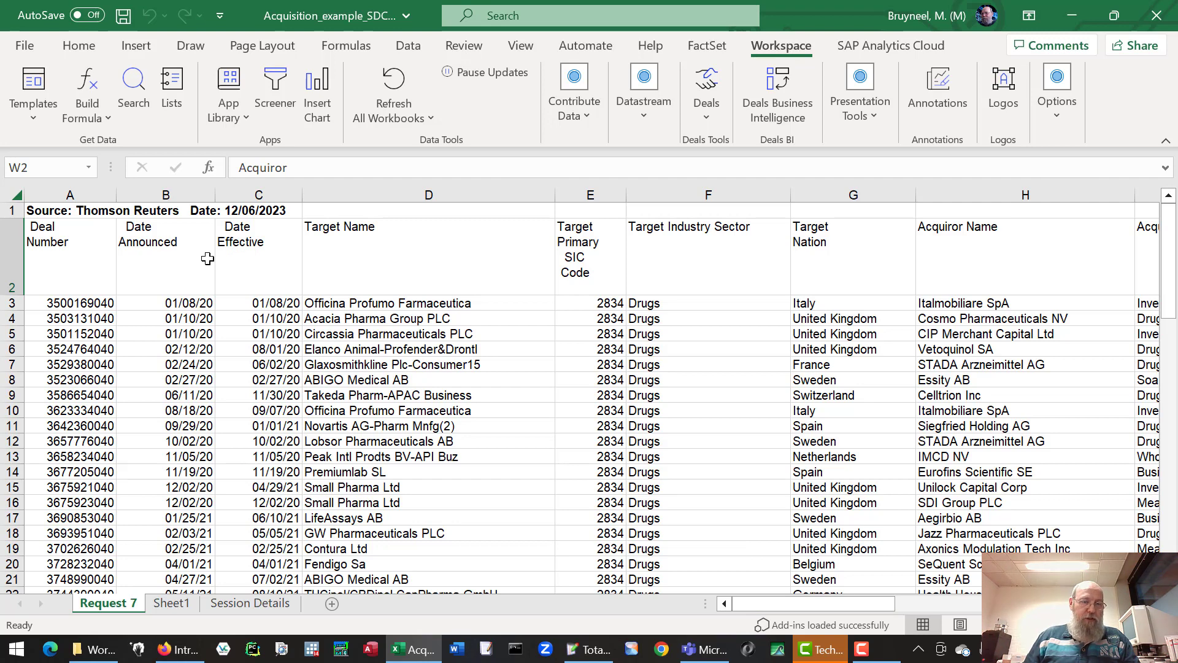
On Sheet1, review the DSCODE, Date and Date_Plus_20_Workdays columns, then open the Datastream tools list.
{"action": "left_click", "coordinate": [175, 605]}
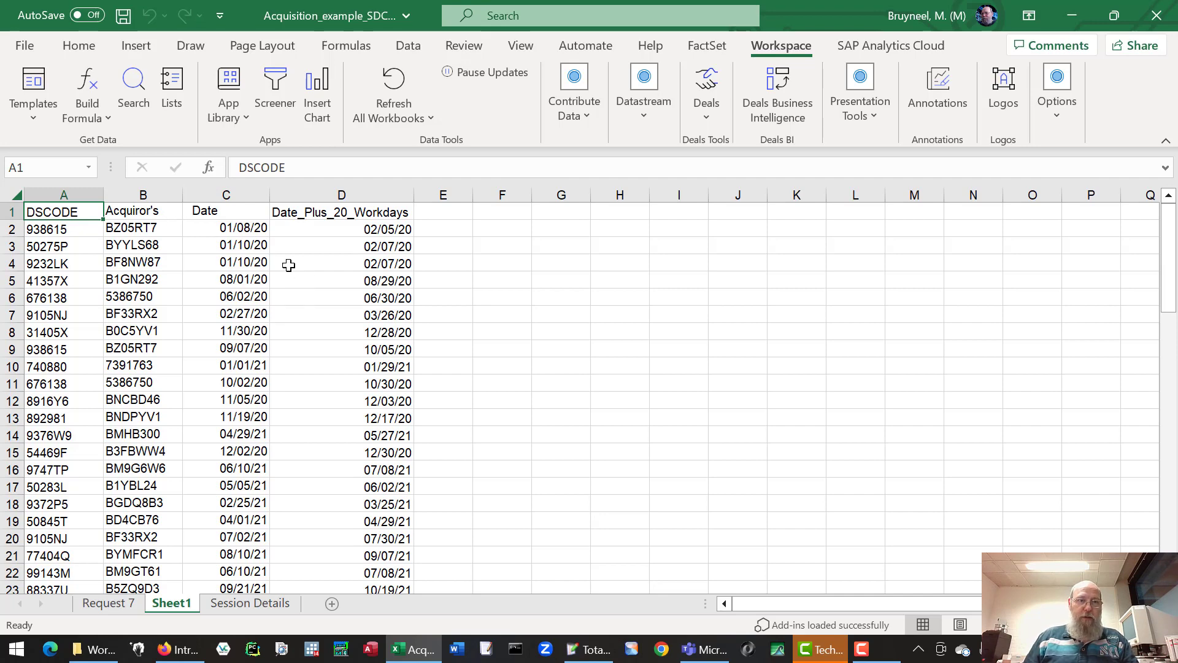
{"action": "left_click", "coordinate": [59, 195]}
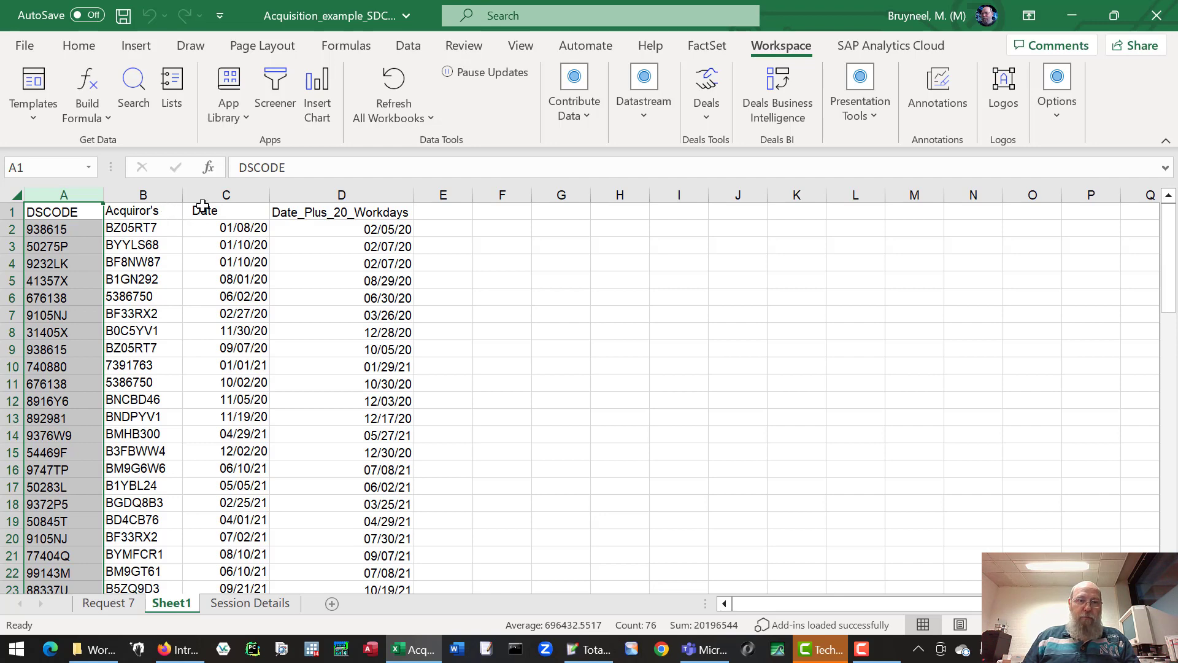
{"action": "left_click", "coordinate": [246, 194]}
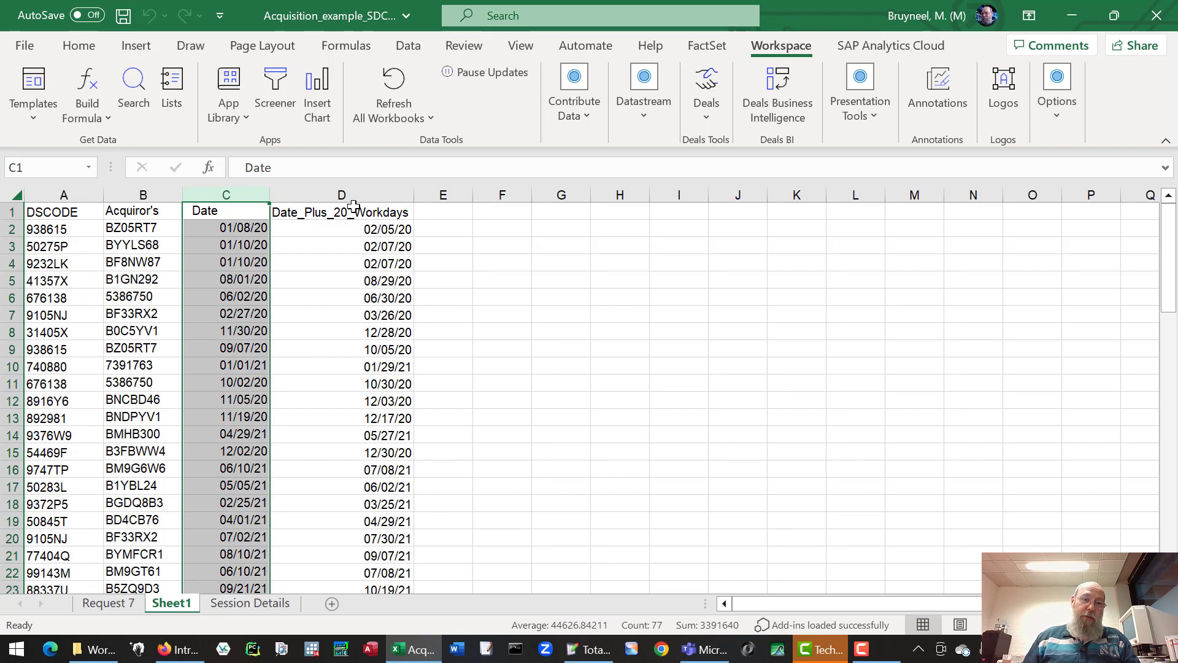
{"action": "left_click", "coordinate": [368, 230]}
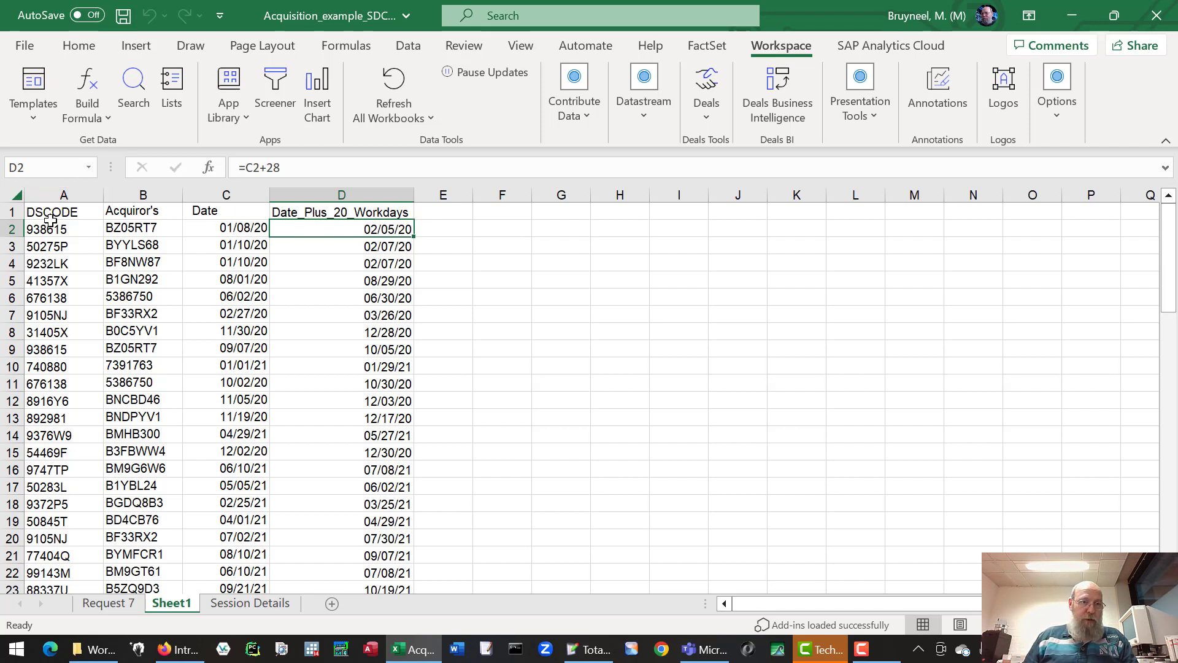
{"action": "left_click_drag", "start_coordinate": [49, 228], "coordinate": [54, 349]}
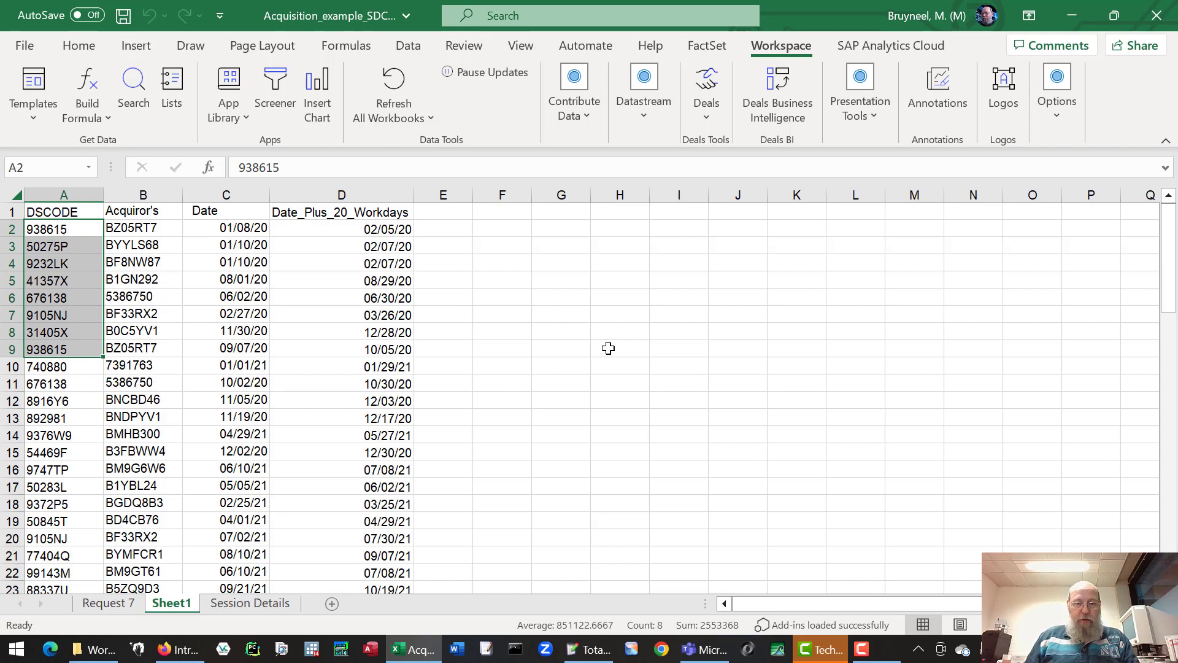
{"action": "left_click_drag", "start_coordinate": [59, 247], "coordinate": [60, 245]}
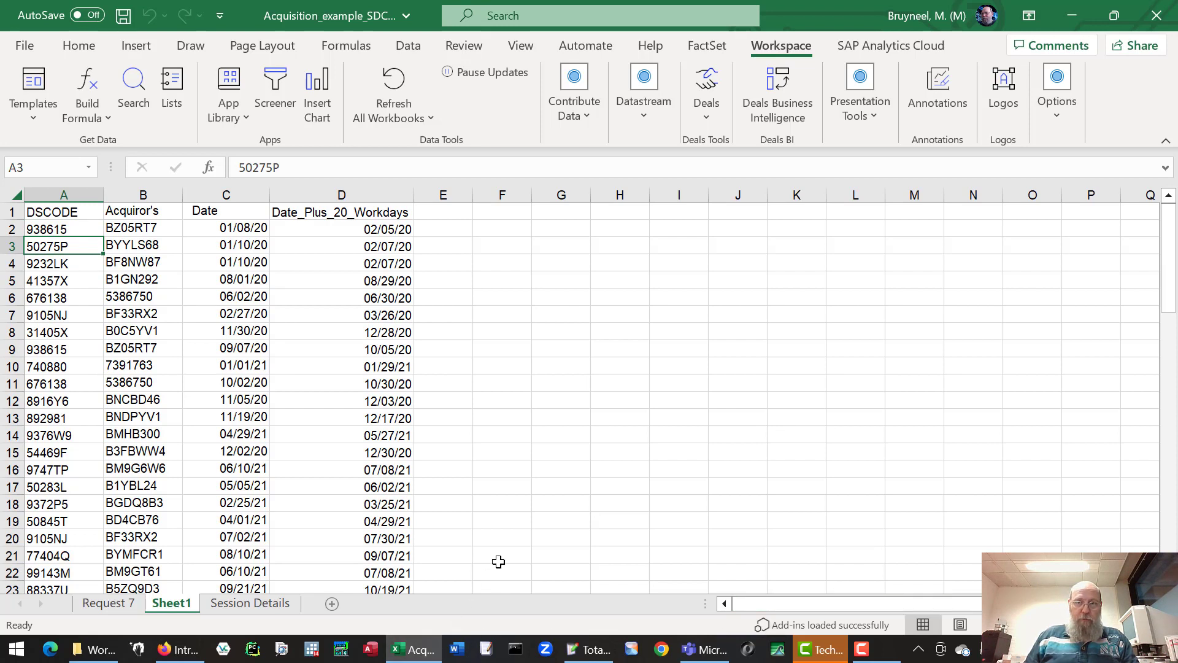
{"action": "left_click", "coordinate": [647, 119]}
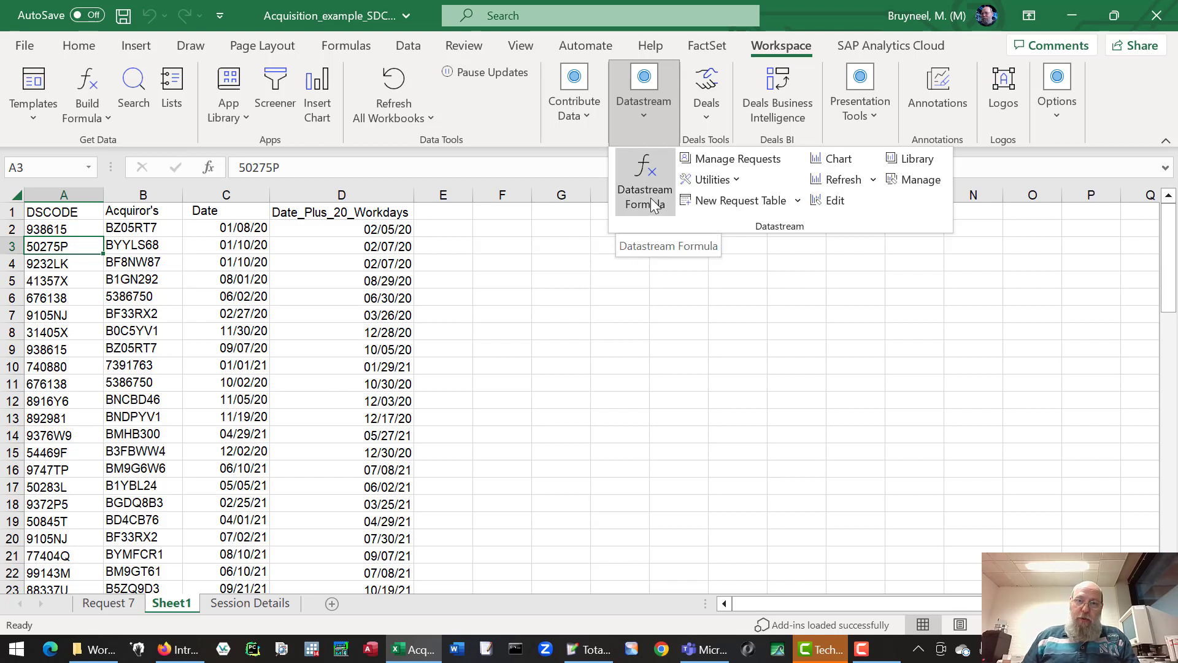
Create a new Datastream request table and save it as DFORequestTable1.xlsm on Local Disk (U:).
{"action": "left_click", "coordinate": [728, 201]}
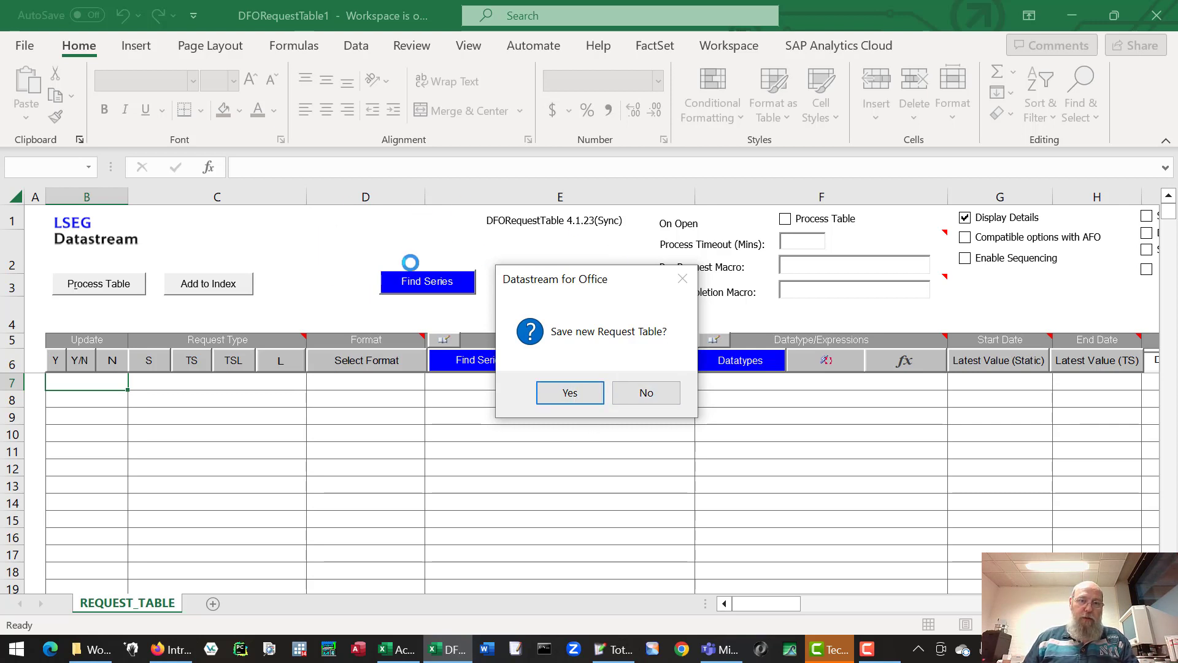
{"action": "left_click", "coordinate": [571, 392]}
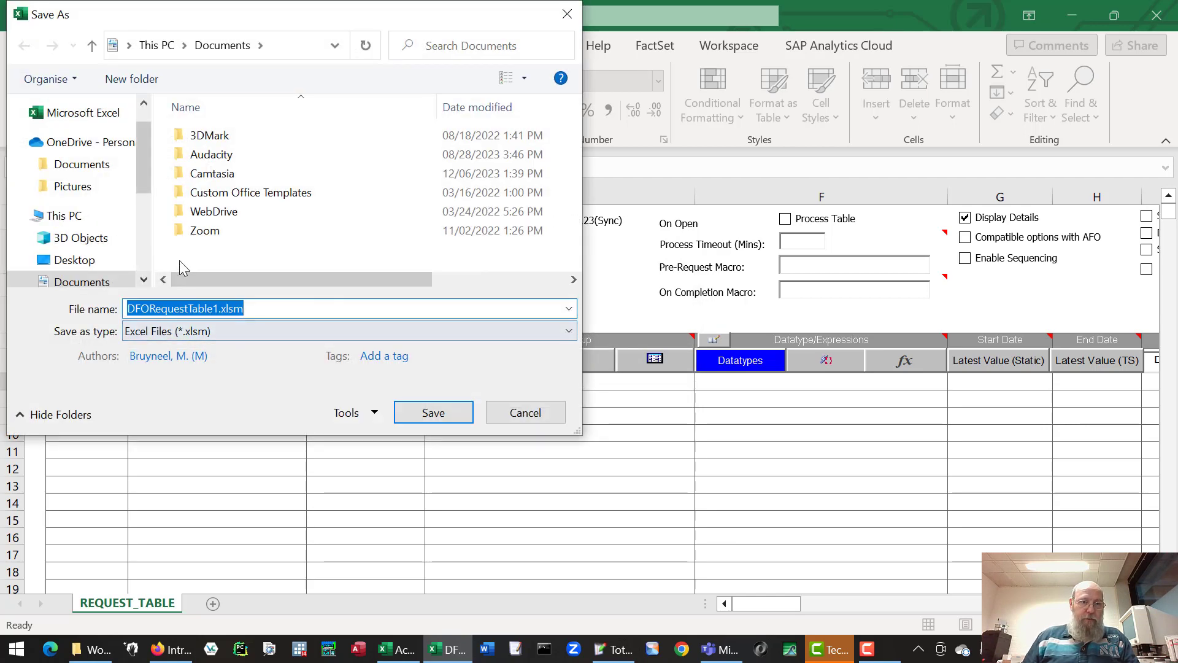
{"action": "left_click", "coordinate": [272, 308]}
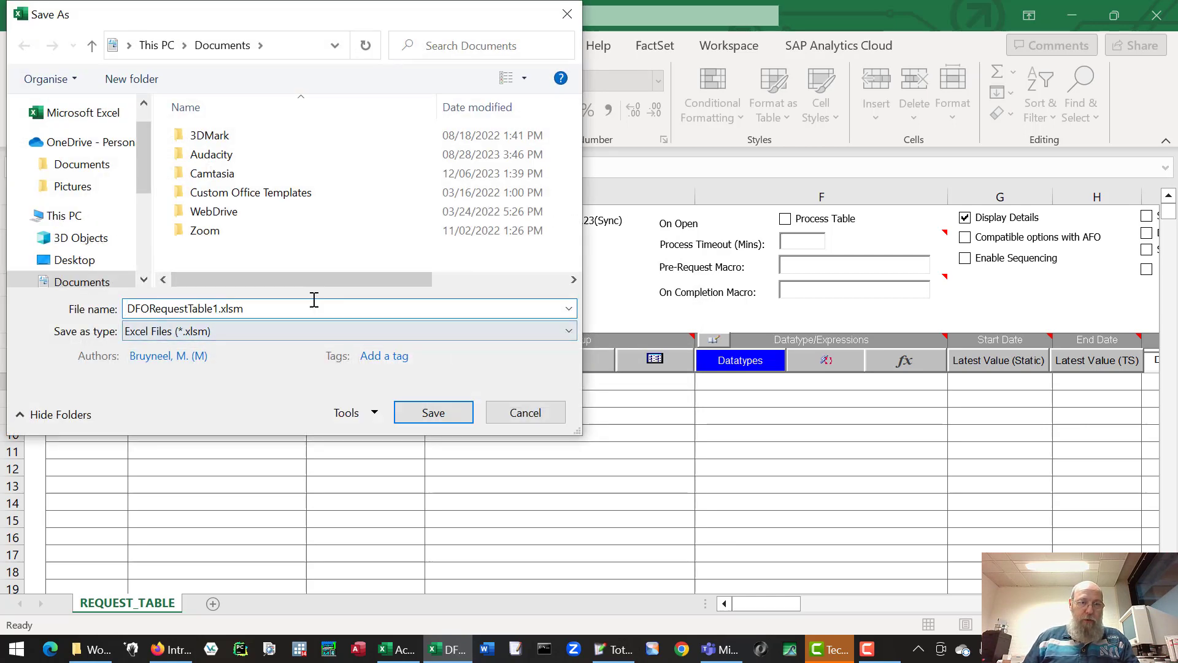
{"action": "scroll", "coordinate": [141, 246], "scroll_direction": "down", "scroll_amount": 3}
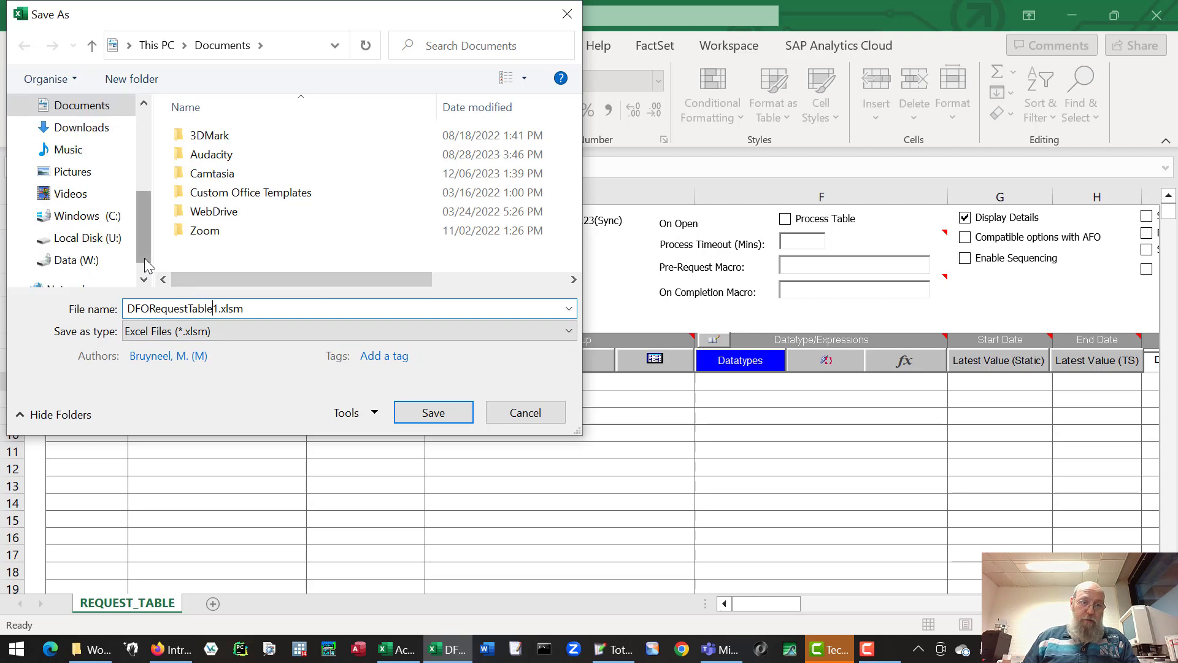
{"action": "left_click", "coordinate": [102, 240]}
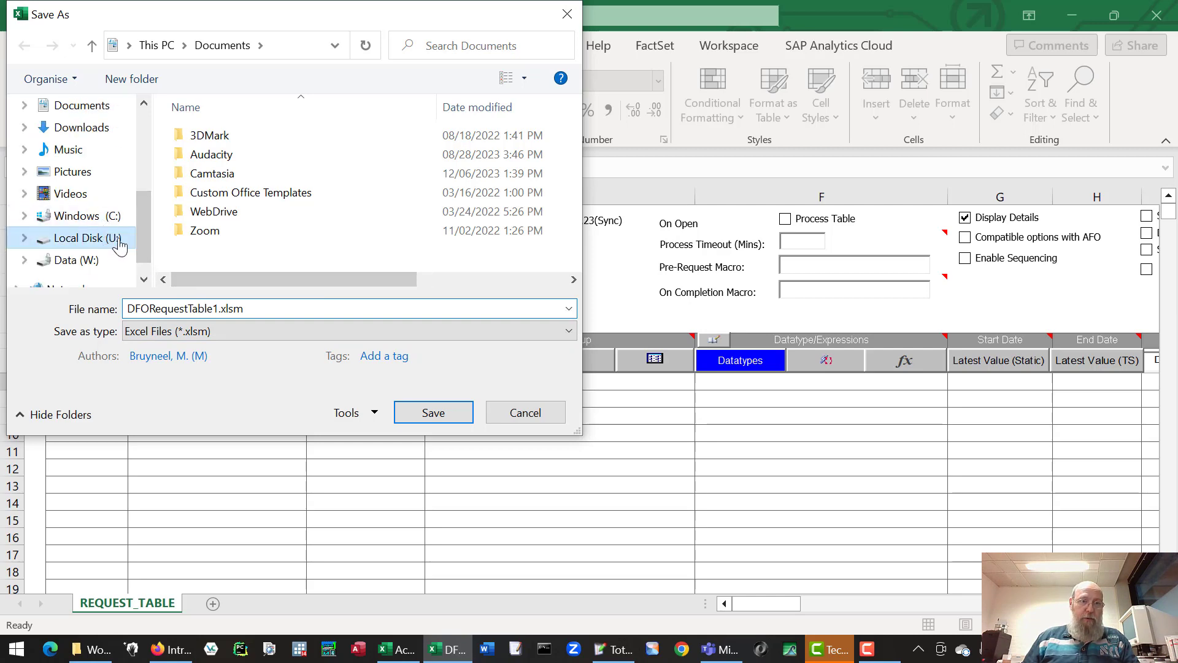
{"action": "left_click", "coordinate": [433, 413]}
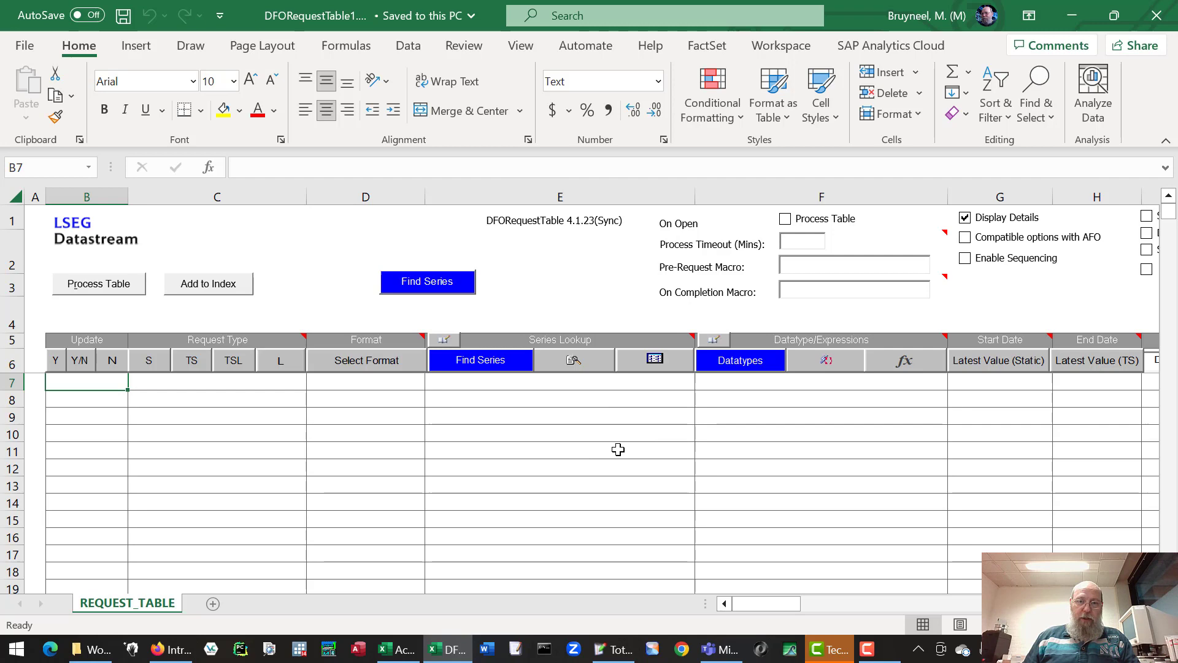
Copy the DSCODE codes from Sheet1 column A into the Series Lookup column starting at E7.
{"action": "left_click", "coordinate": [397, 649]}
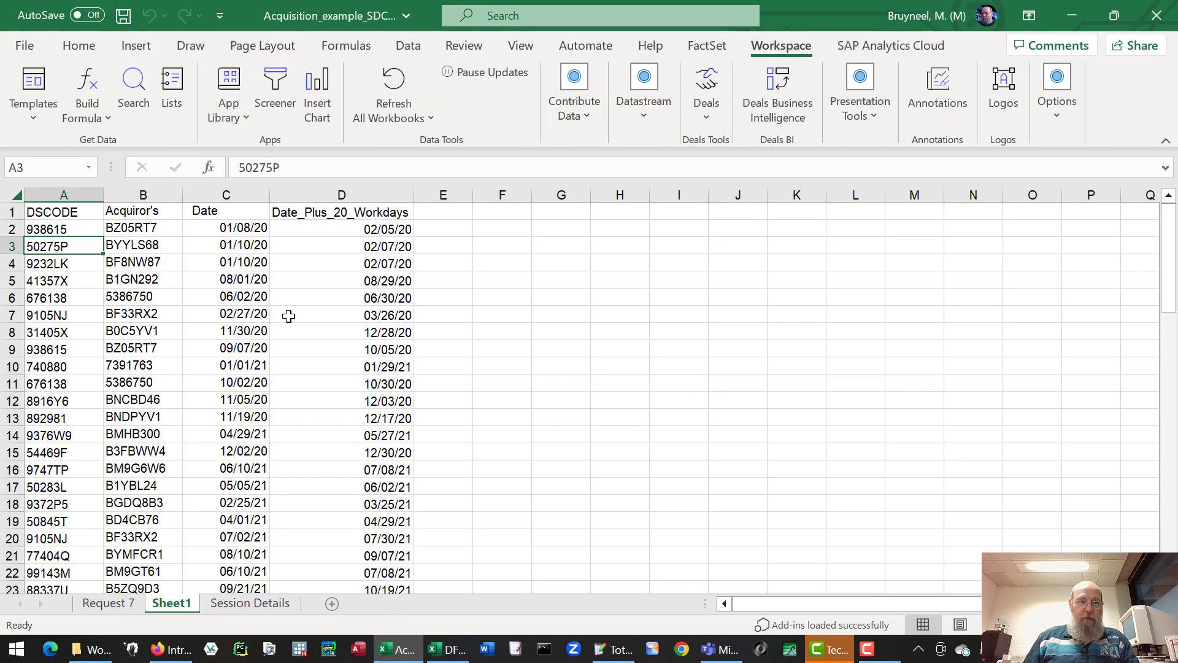
{"action": "left_click", "coordinate": [56, 214]}
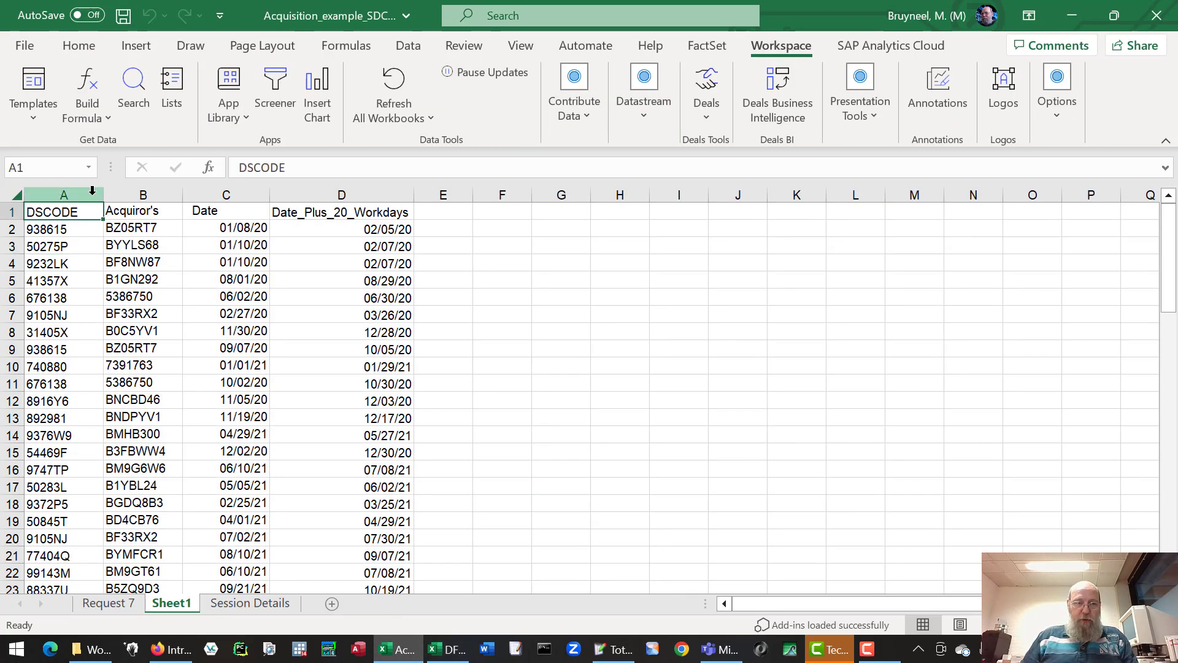
{"action": "key", "text": "Down"}
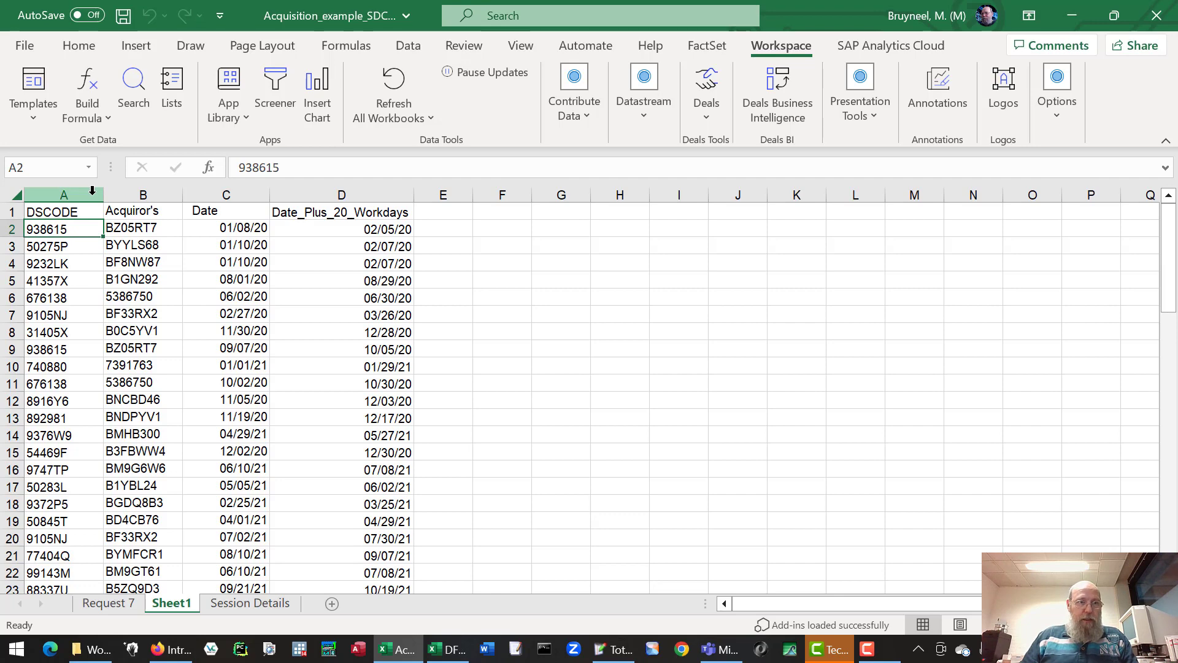
{"action": "key", "text": "ctrl+shift+Down"}
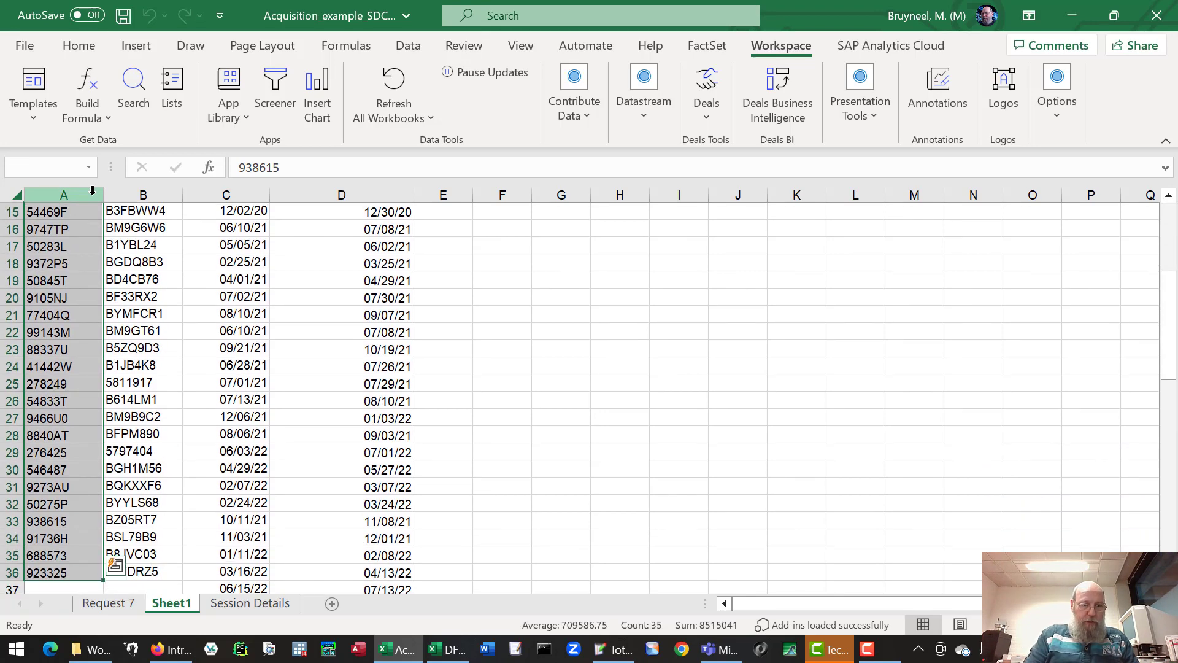
{"action": "key", "text": "ctrl+c"}
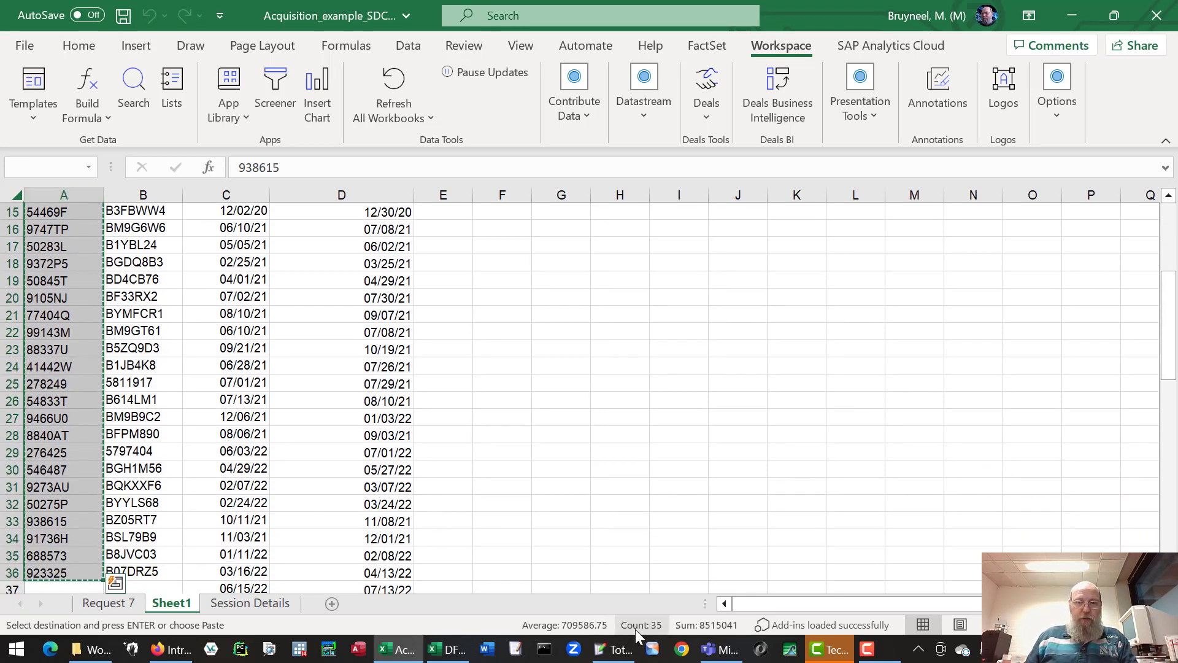
{"action": "left_click", "coordinate": [447, 649]}
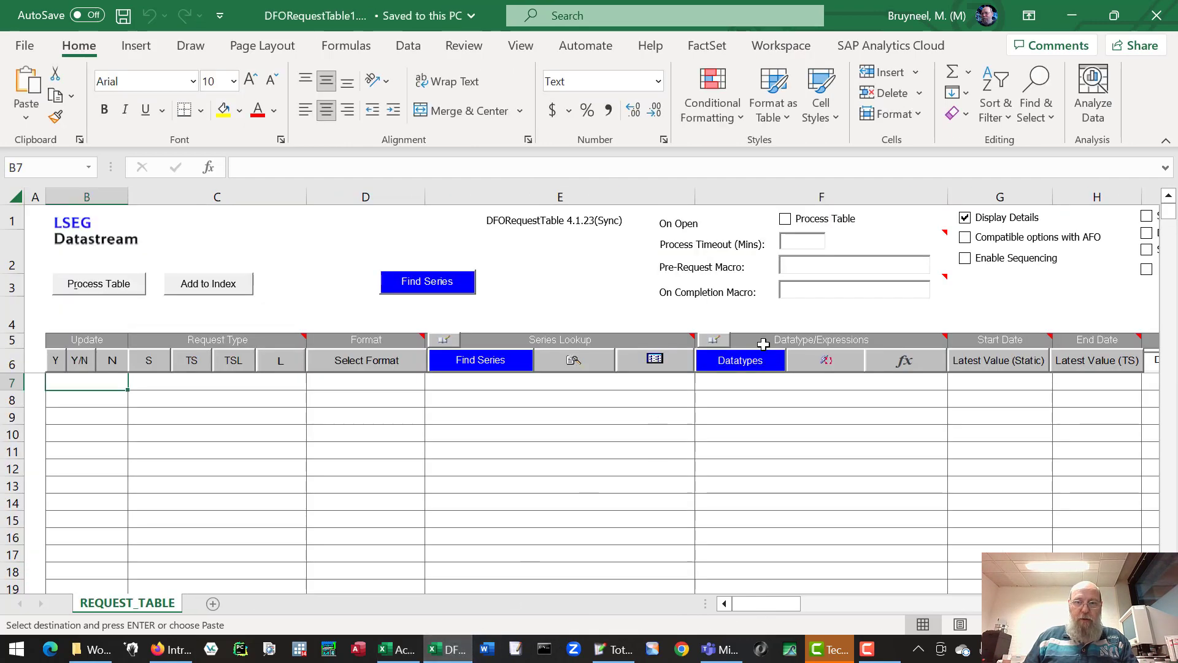
{"action": "left_click", "coordinate": [575, 379]}
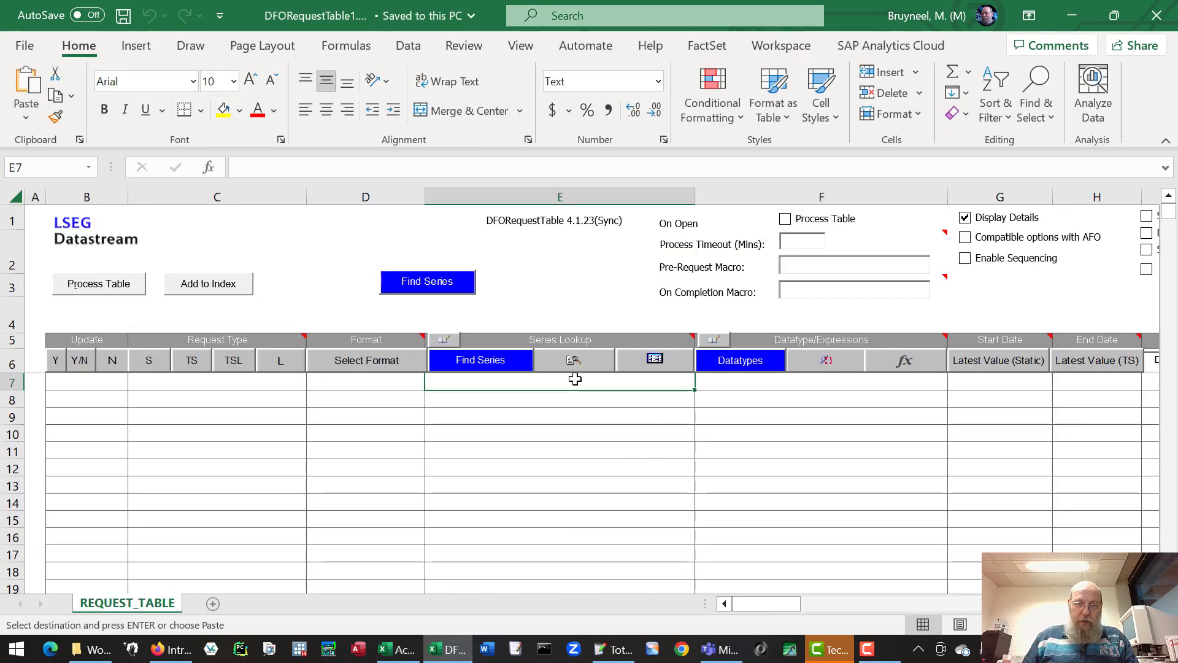
{"action": "key", "text": "ctrl+v"}
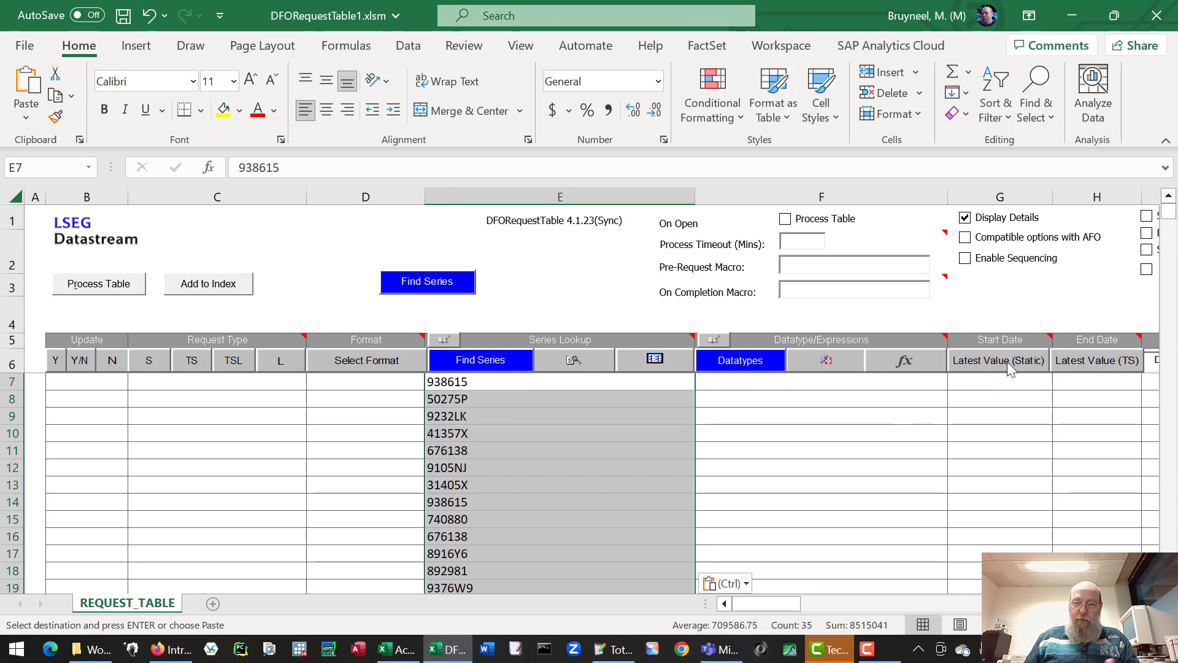
{"action": "left_click_drag", "start_coordinate": [1000, 197], "coordinate": [1096, 197]}
{"action": "left_click", "coordinate": [992, 385]}
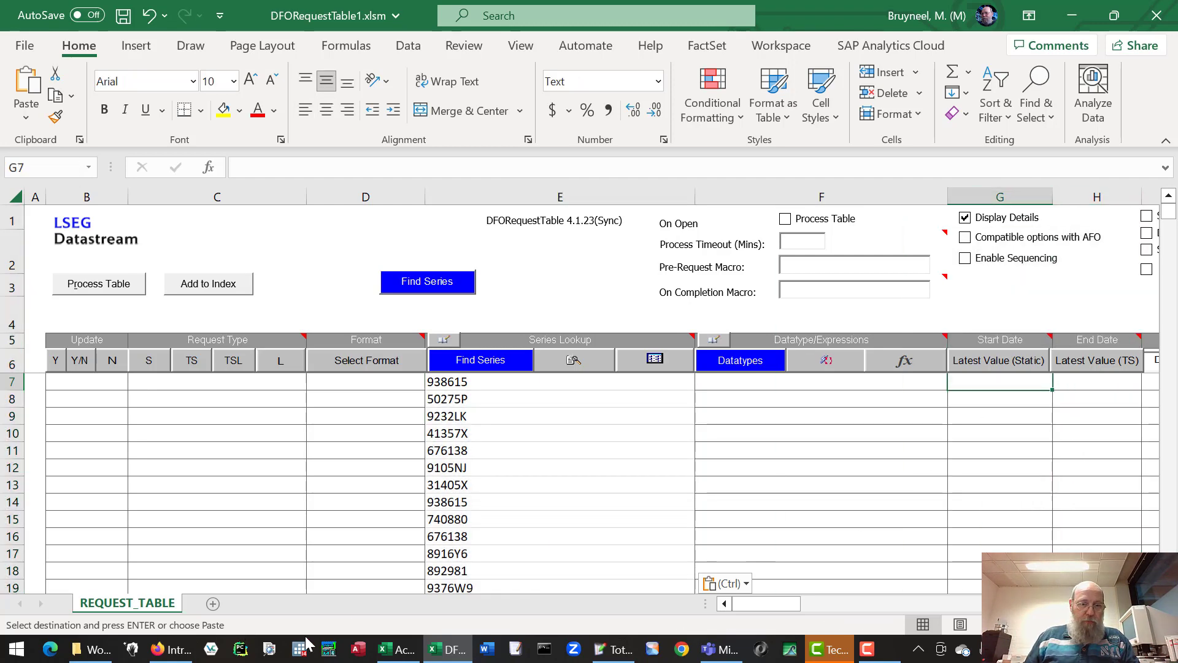
Copy the 35 deal dates in Sheet1's C2:C36 and return to the request table.
{"action": "left_click", "coordinate": [399, 649]}
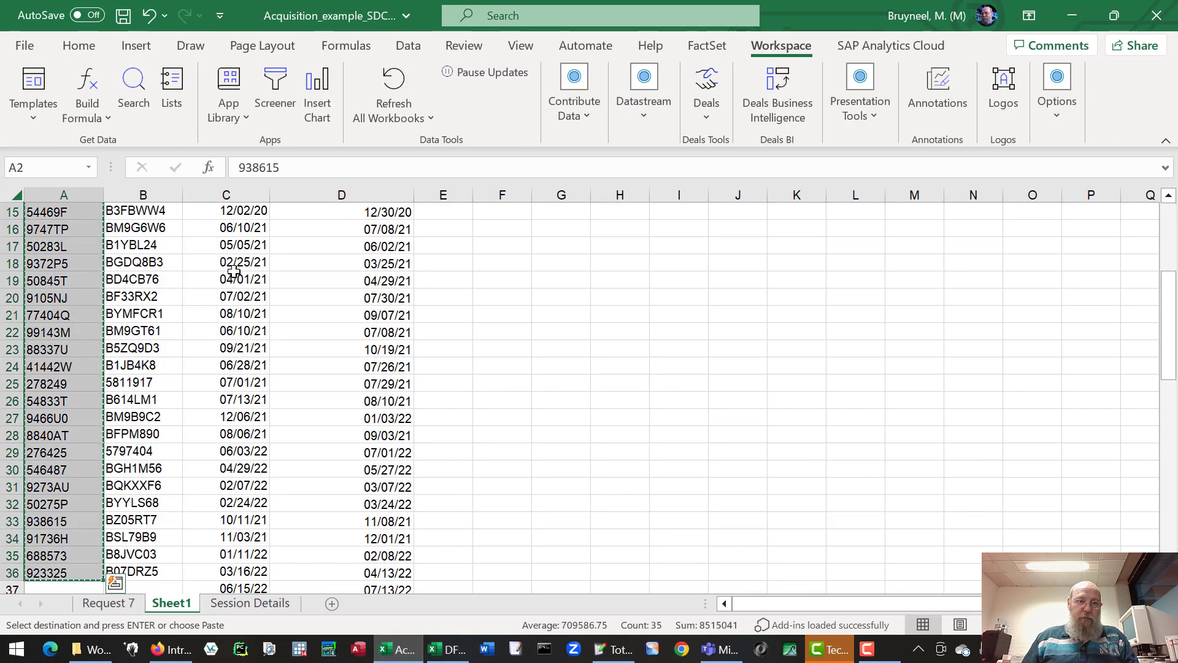
{"action": "left_click", "coordinate": [244, 568]}
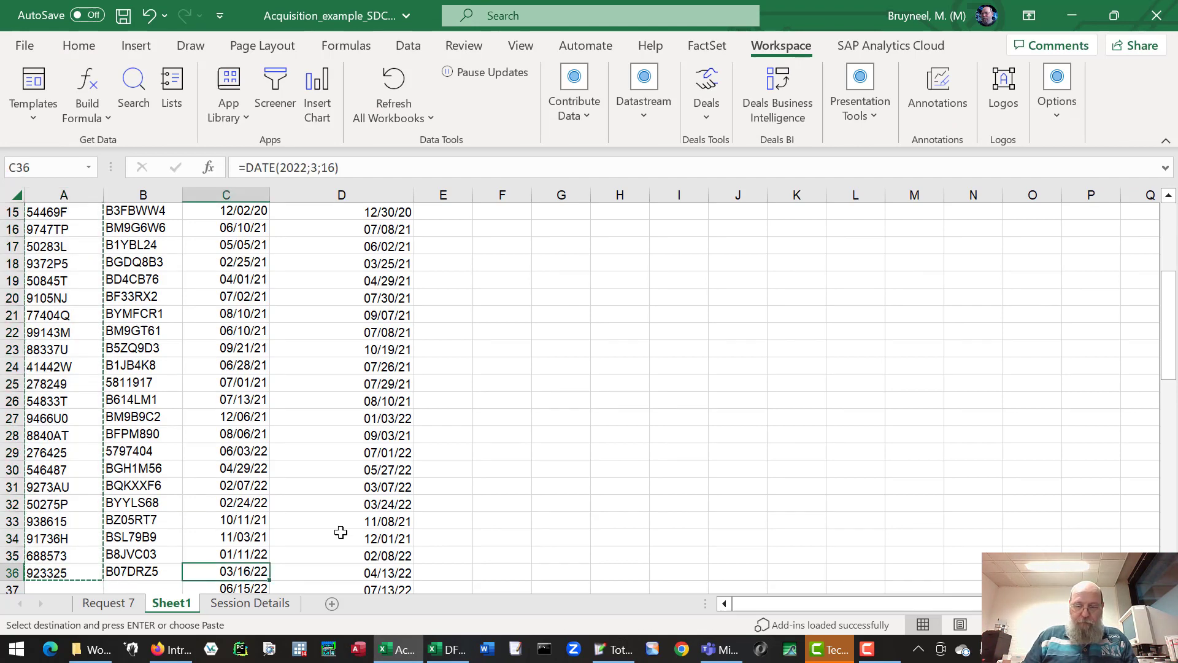
{"action": "key", "text": "ctrl+shift+Up"}
{"action": "key", "text": "shift+Down"}
{"action": "key", "text": "ctrl+c"}
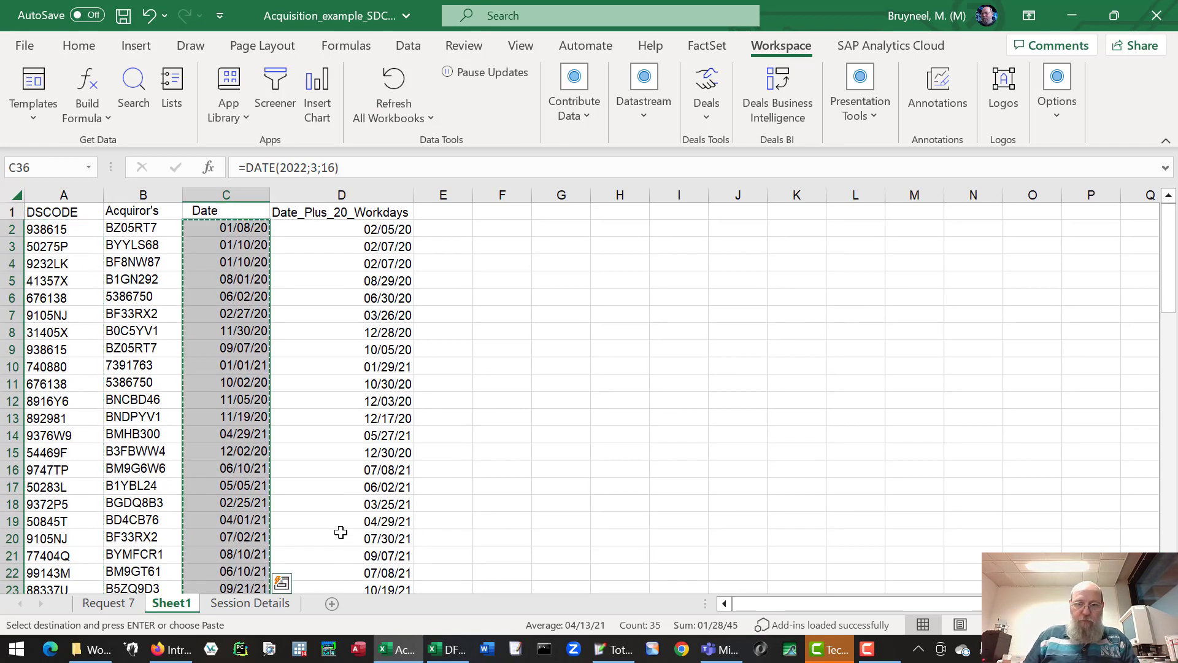
{"action": "left_click", "coordinate": [439, 648]}
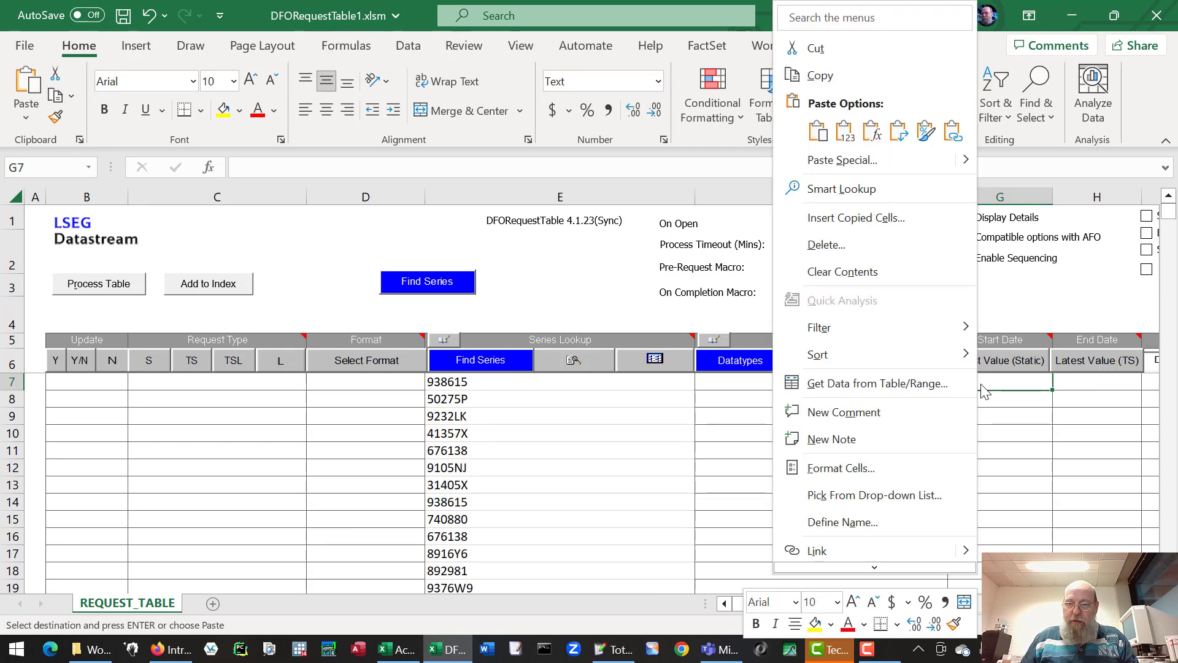
Paste the dates as values into Start Date from G7 and format them as 03/14/12 dates.
{"action": "right_click", "coordinate": [984, 378]}
{"action": "left_click", "coordinate": [843, 133]}
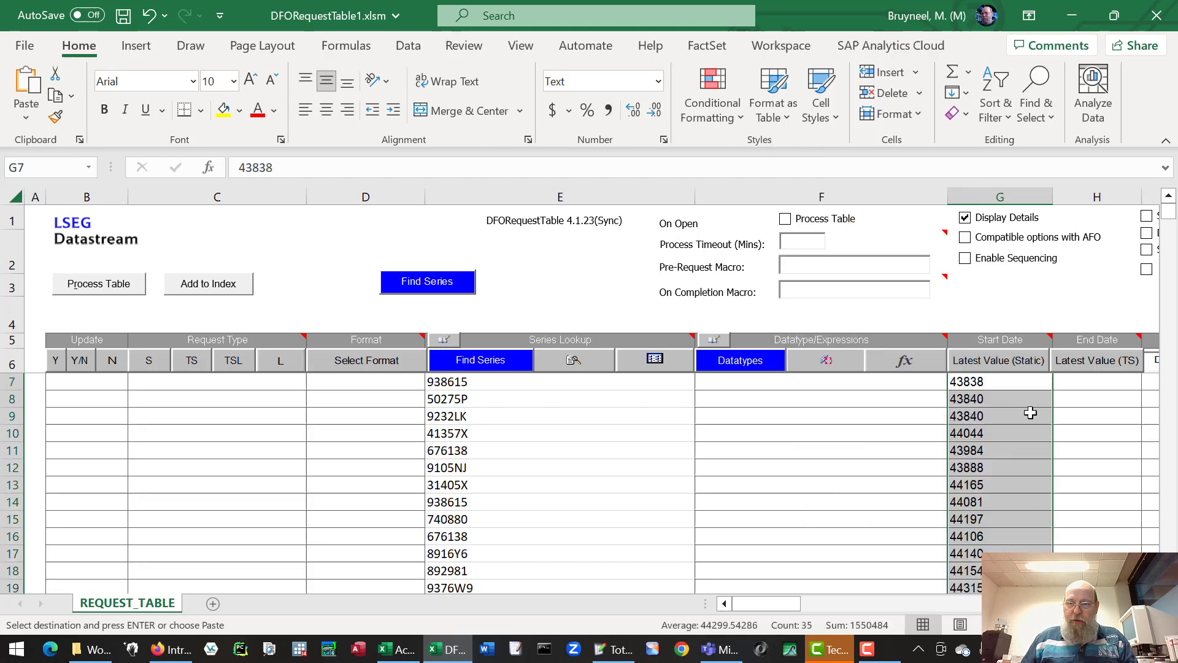
{"action": "right_click", "coordinate": [973, 379]}
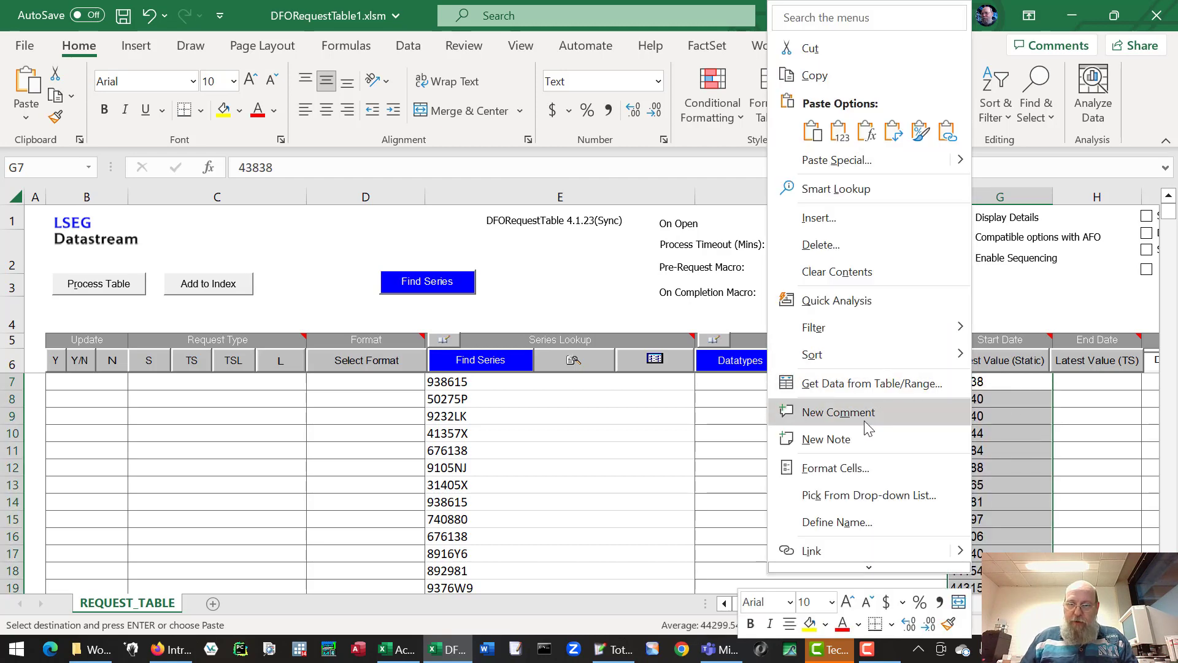
{"action": "left_click", "coordinate": [850, 466]}
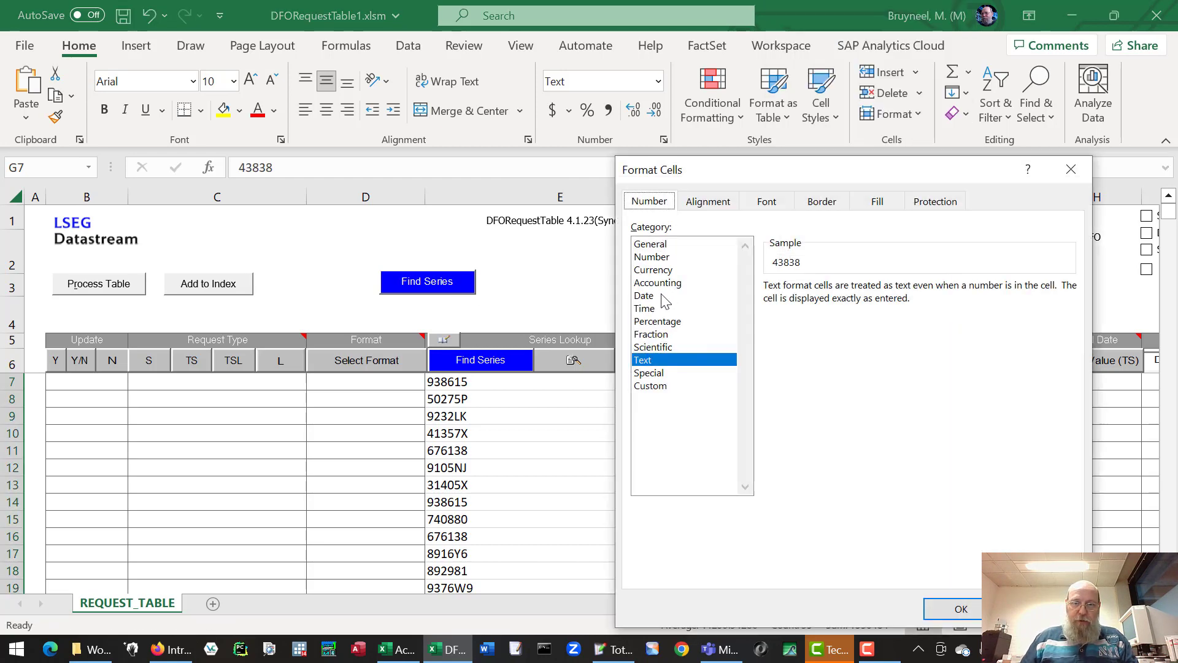
{"action": "left_click", "coordinate": [644, 296]}
{"action": "left_click", "coordinate": [837, 366]}
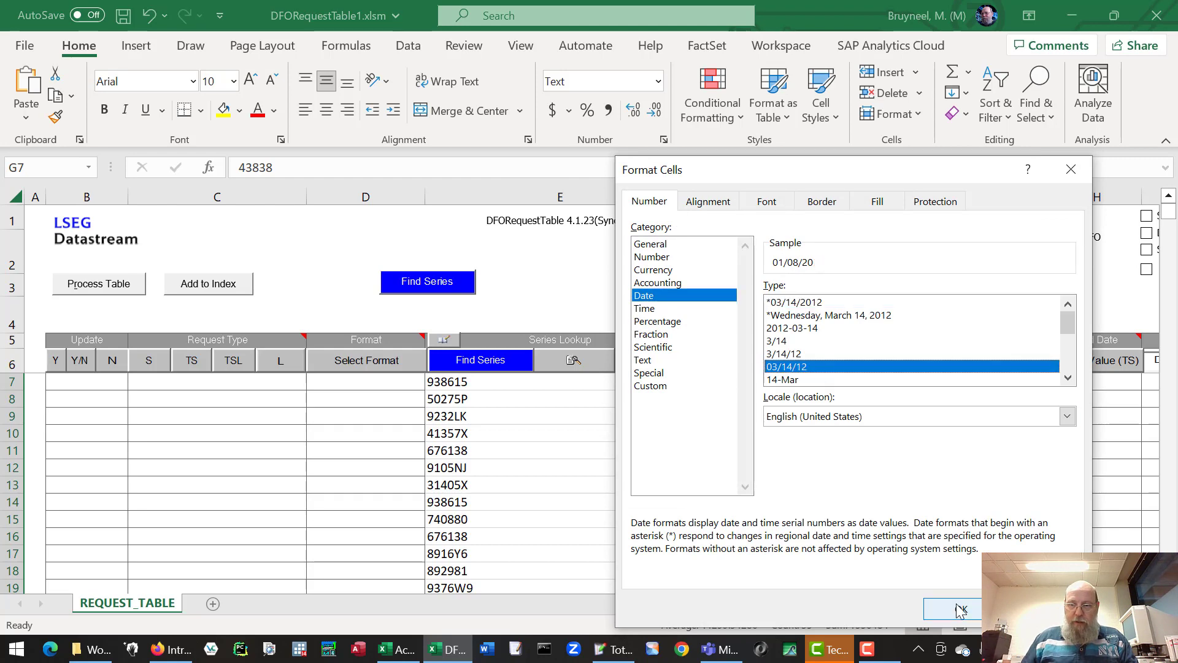
{"action": "left_click", "coordinate": [961, 610]}
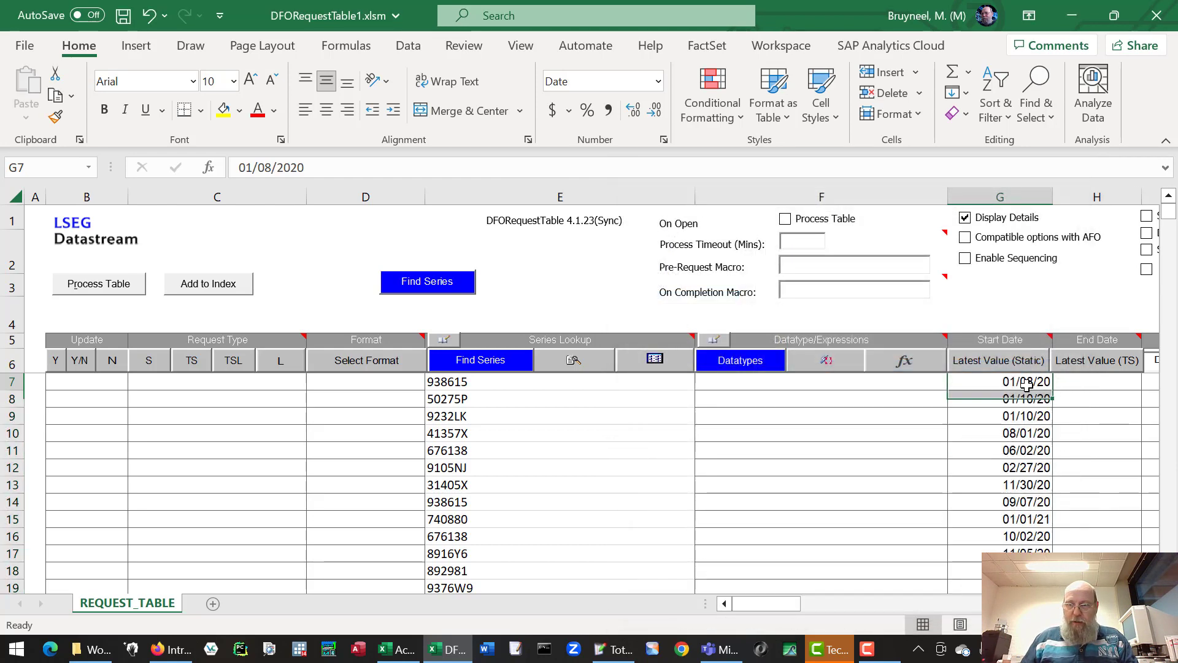
{"action": "left_click", "coordinate": [1076, 386]}
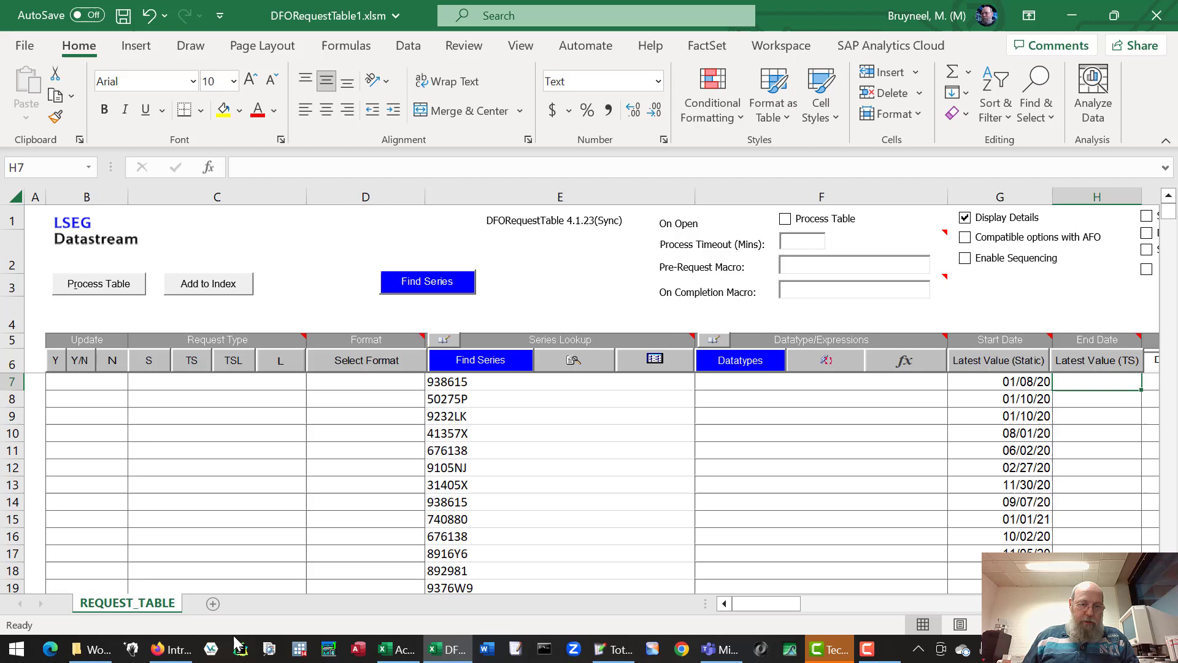
Copy the Date_Plus_20_Workdays formulas in D2:D36 of the acquisition workbook.
{"action": "mouse_move", "coordinate": [412, 654]}
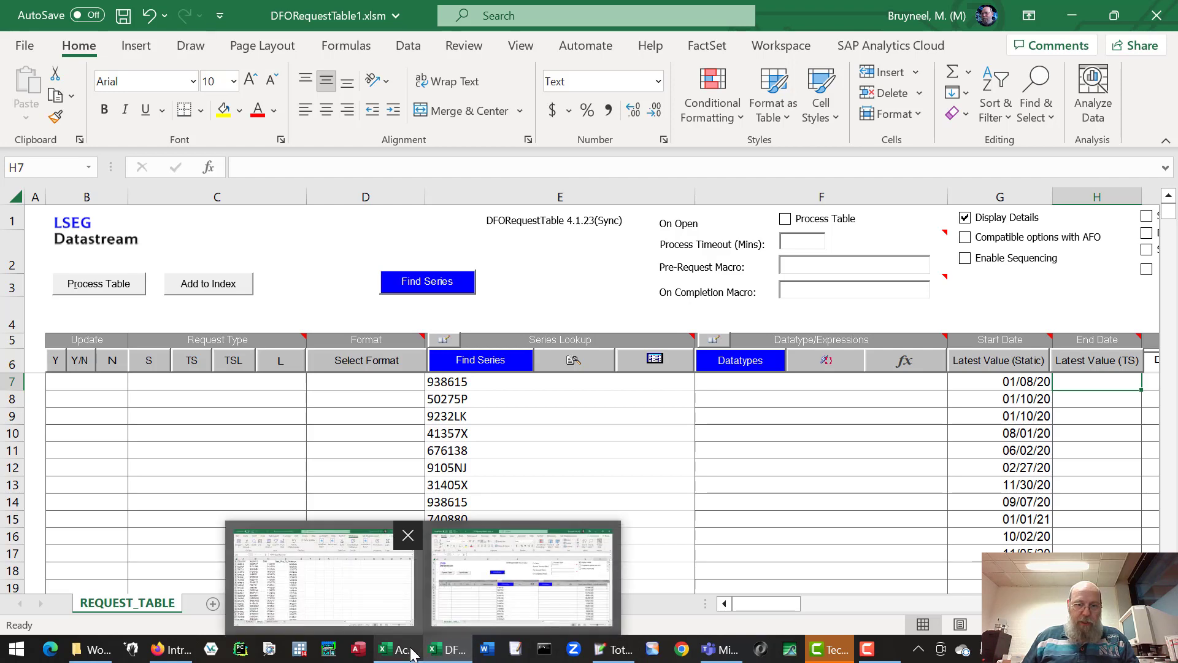
{"action": "left_click", "coordinate": [360, 601]}
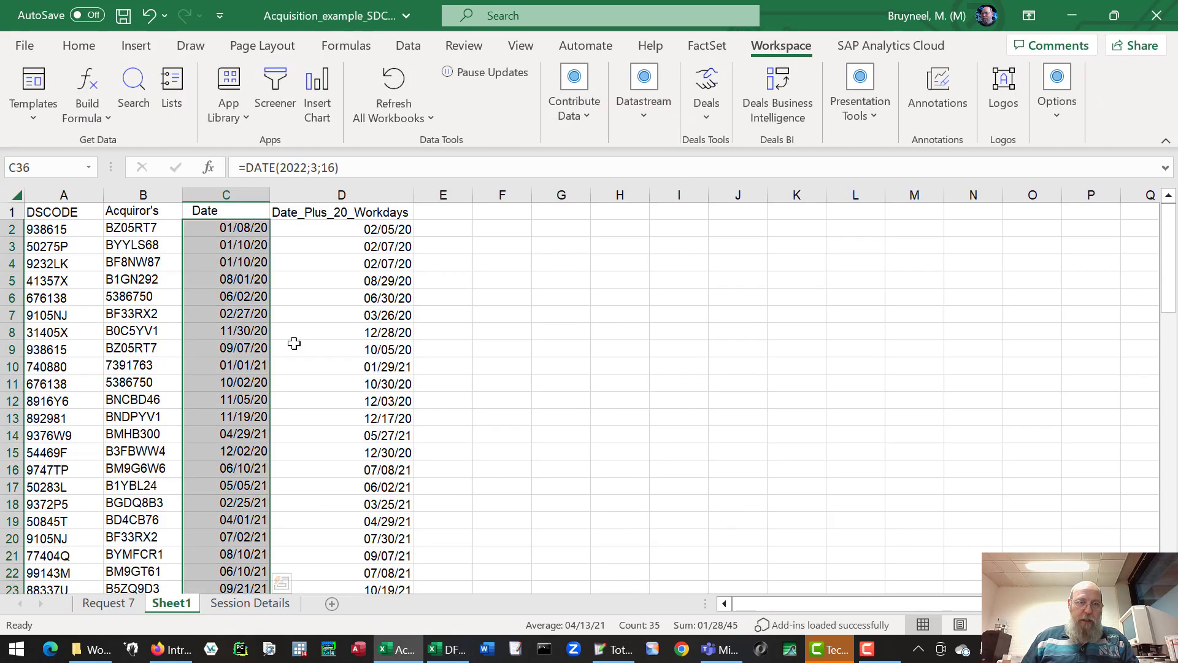
{"action": "left_click", "coordinate": [397, 229]}
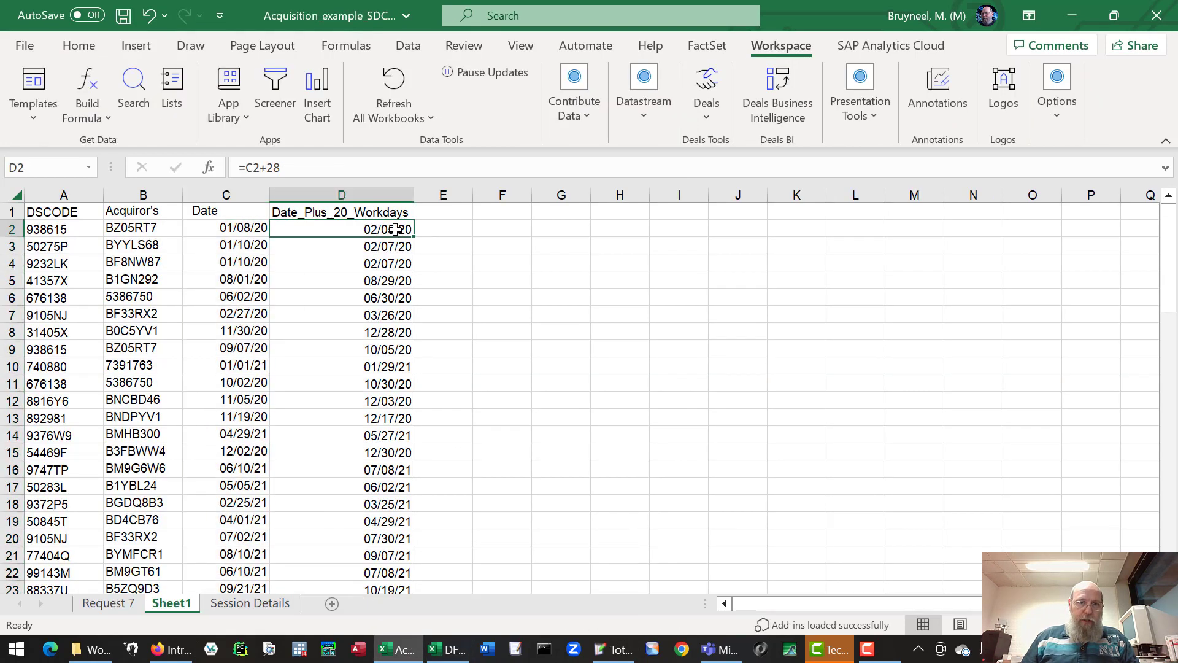
{"action": "left_click", "coordinate": [64, 332]}
{"action": "key", "text": "ctrl+Down"}
{"action": "key", "text": "Right"}
{"action": "key", "text": "Right"}
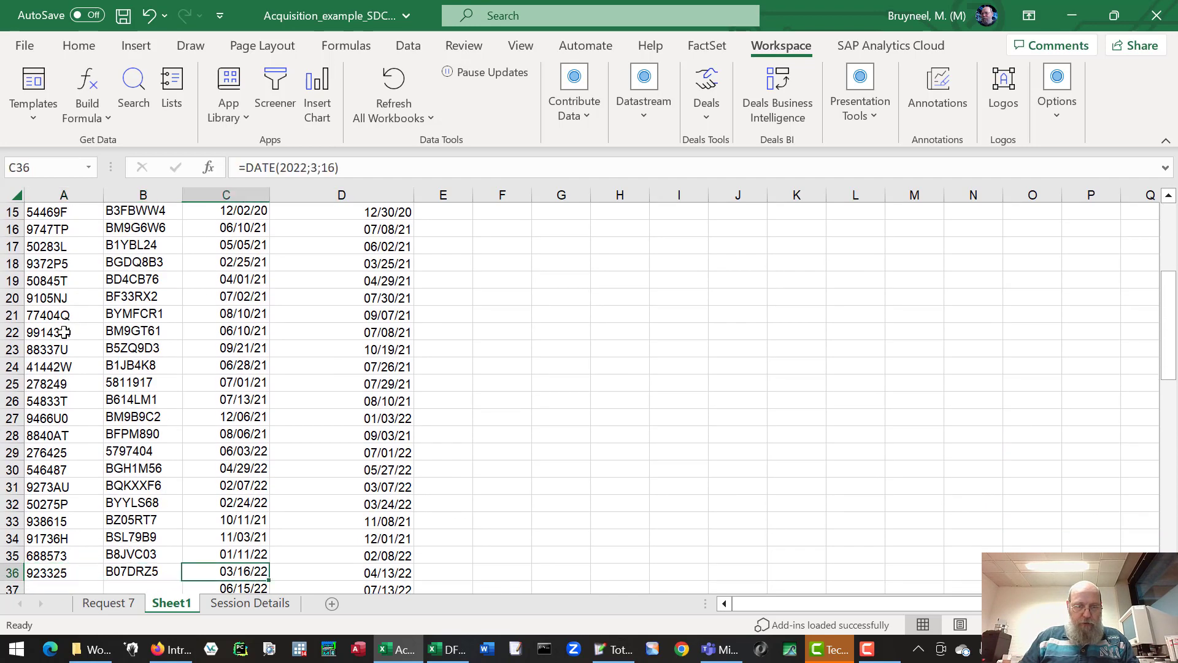
{"action": "key", "text": "Right"}
{"action": "key", "text": "ctrl+shift+Up"}
{"action": "key", "text": "shift+Down"}
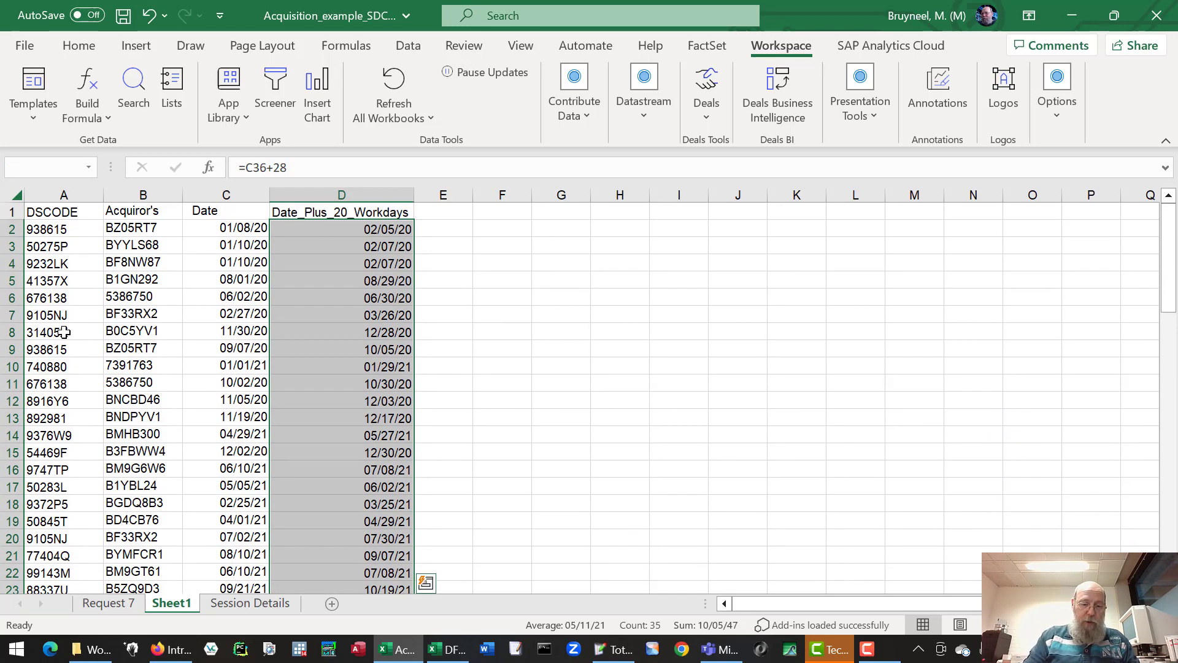
{"action": "key", "text": "ctrl+c"}
Paste the end-date formulas into the End Date column starting at H7.
{"action": "left_click", "coordinate": [449, 649]}
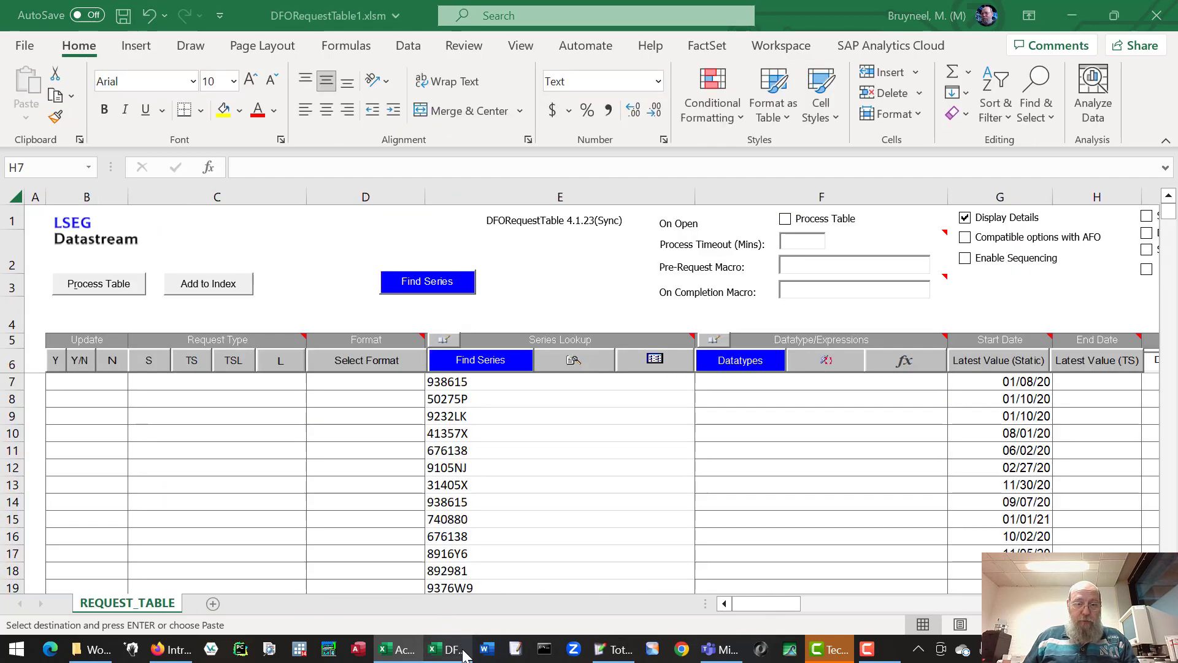
{"action": "left_click", "coordinate": [1090, 382]}
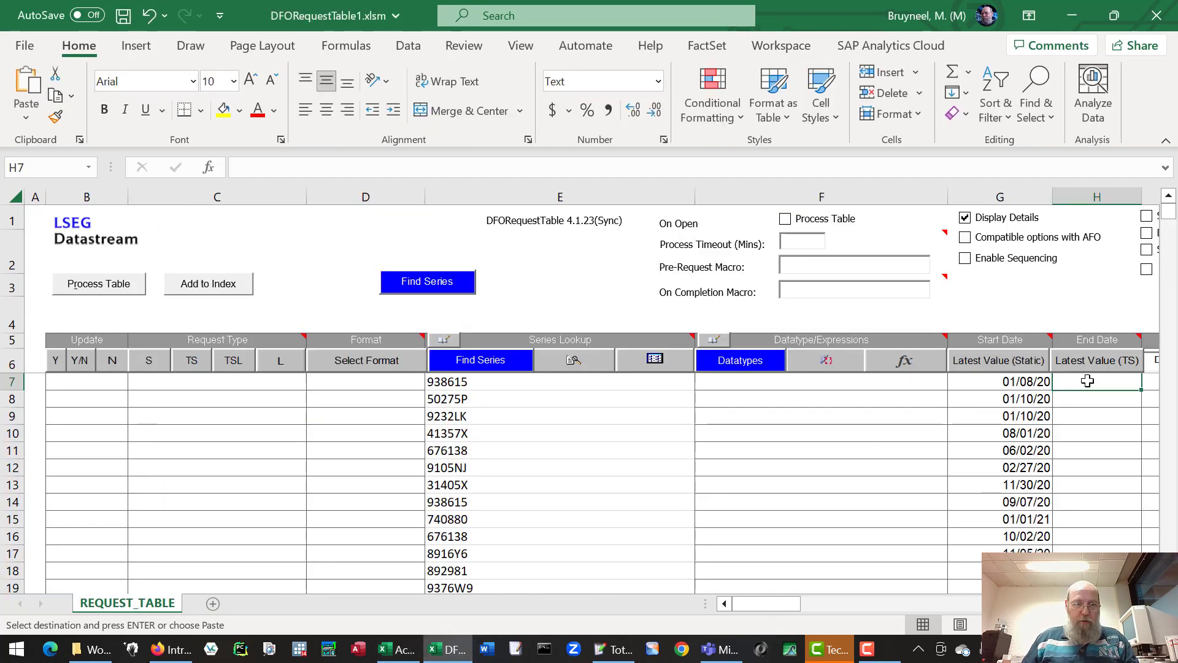
{"action": "key", "text": "ctrl+v"}
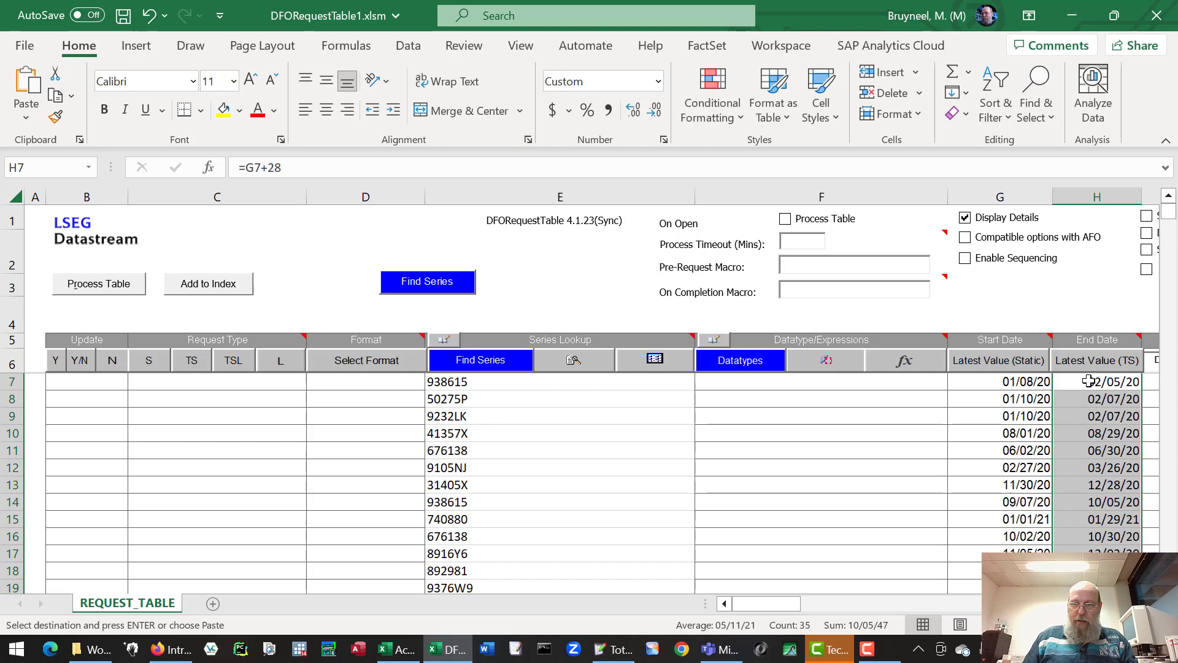
{"action": "left_click", "coordinate": [976, 387]}
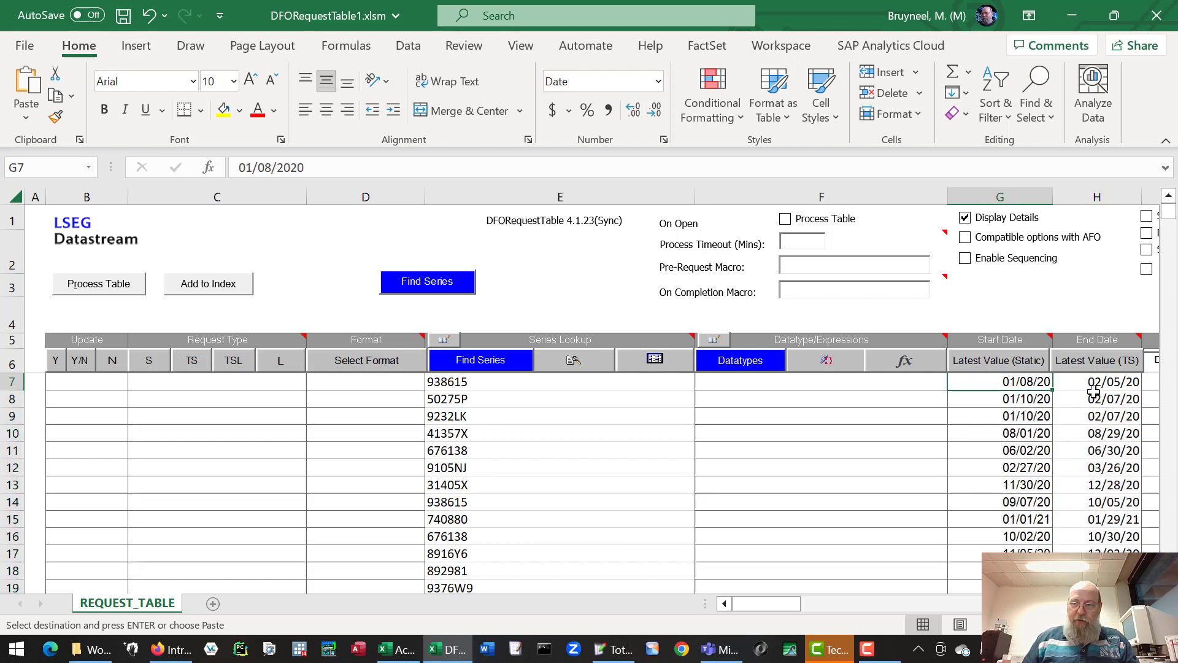
{"action": "left_click", "coordinate": [114, 385]}
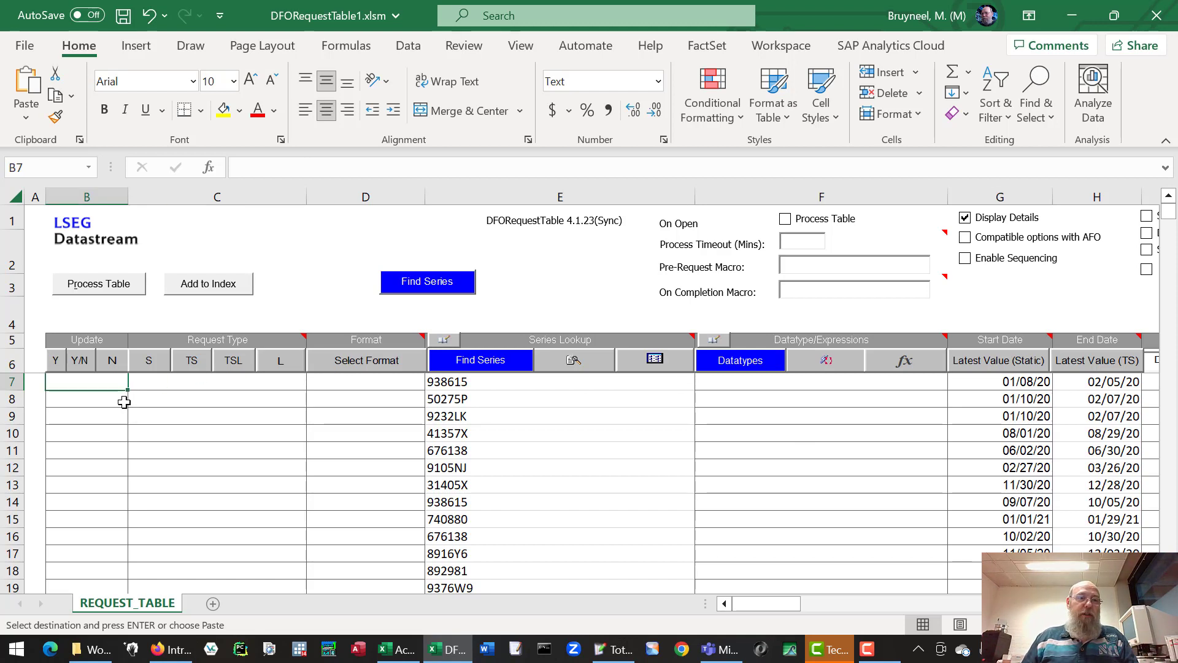
Mark row 7 for update with YES and set its request type to TS.
{"action": "left_click", "coordinate": [56, 361]}
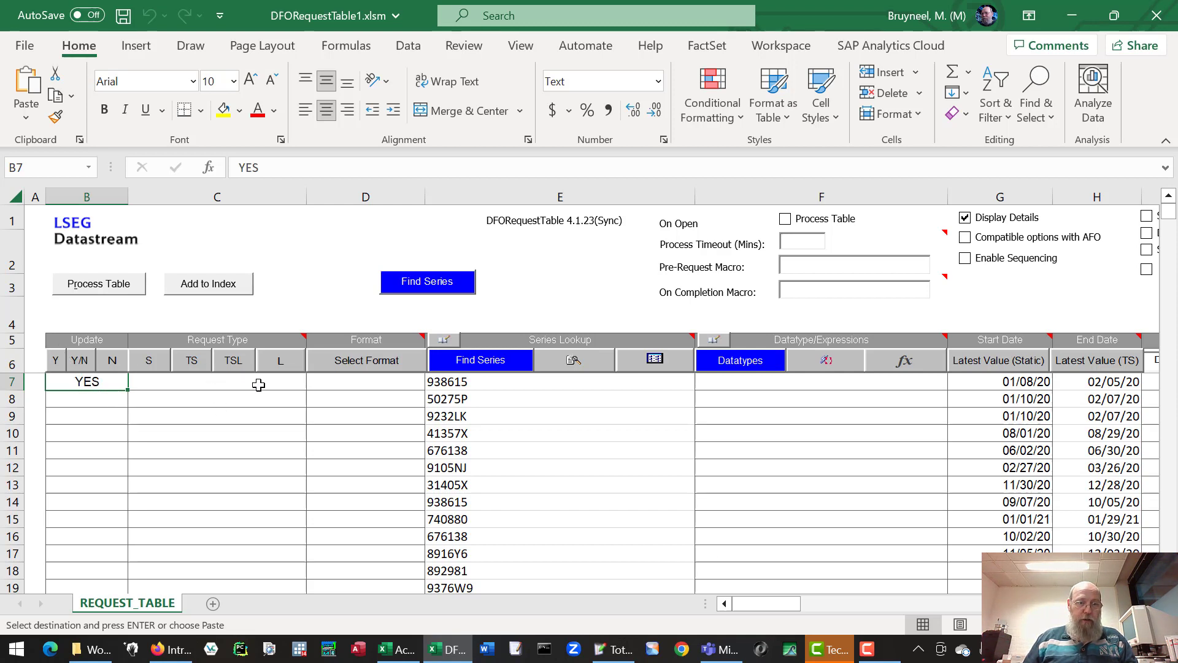
{"action": "left_click", "coordinate": [188, 383]}
{"action": "left_click", "coordinate": [192, 366]}
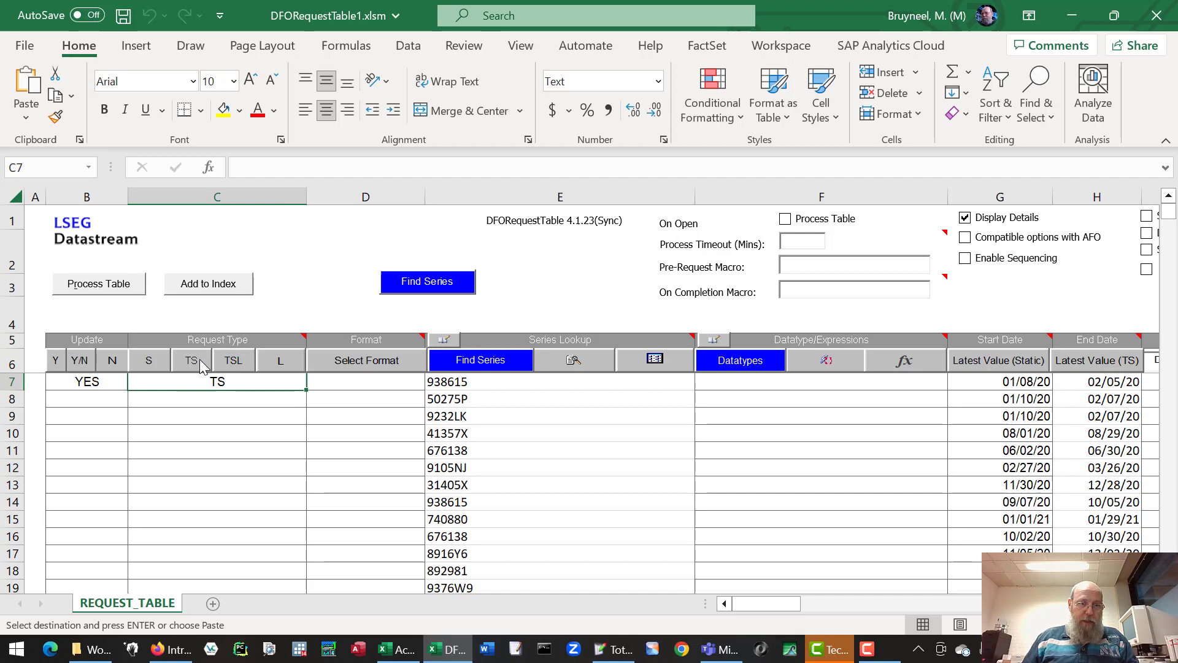
Set row 7's format to RCHTM: row/column titles, headings, transpose and display code.
{"action": "left_click", "coordinate": [347, 387]}
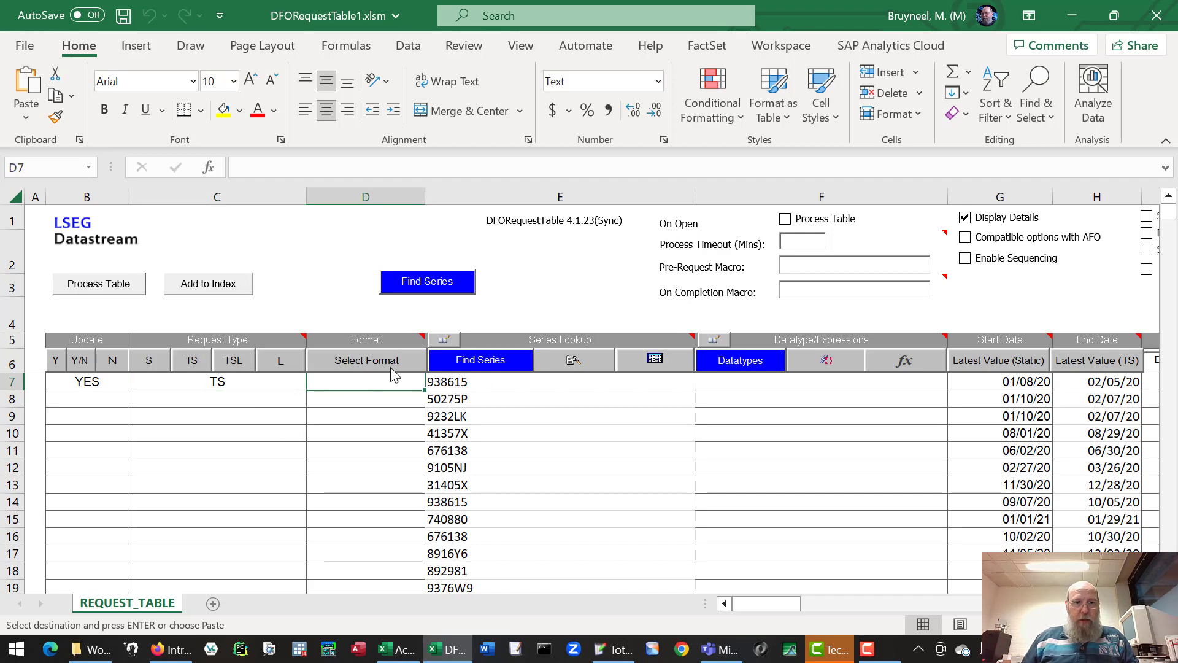
{"action": "left_click", "coordinate": [372, 358]}
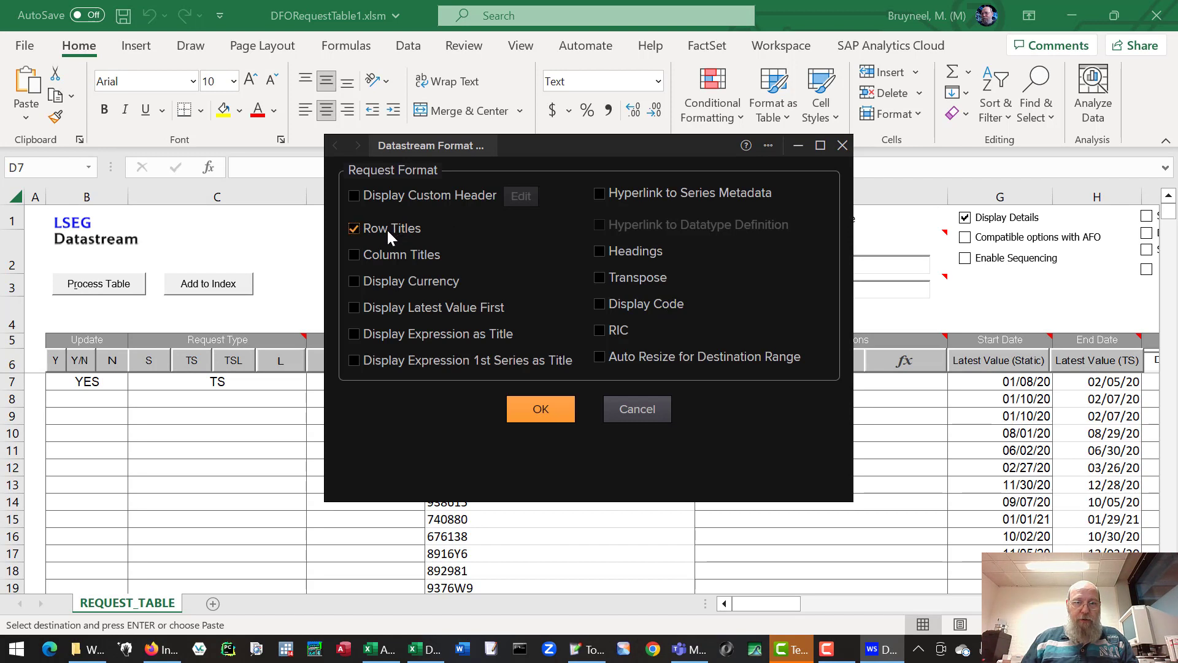
{"action": "left_click", "coordinate": [617, 253]}
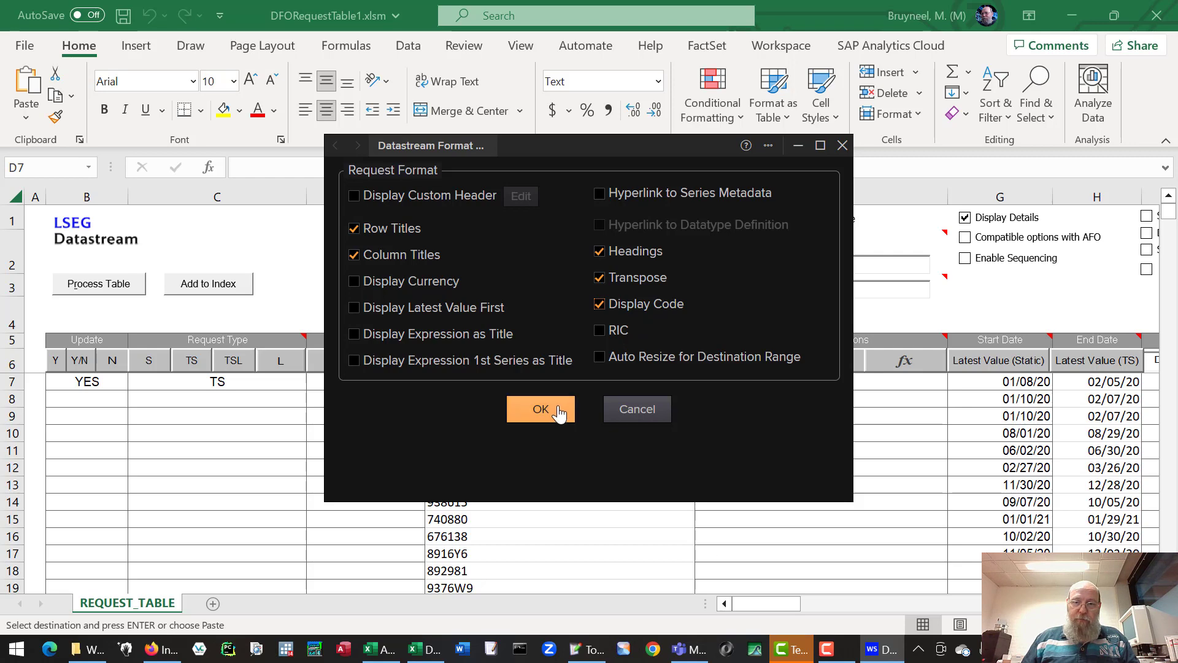
{"action": "left_click", "coordinate": [540, 409]}
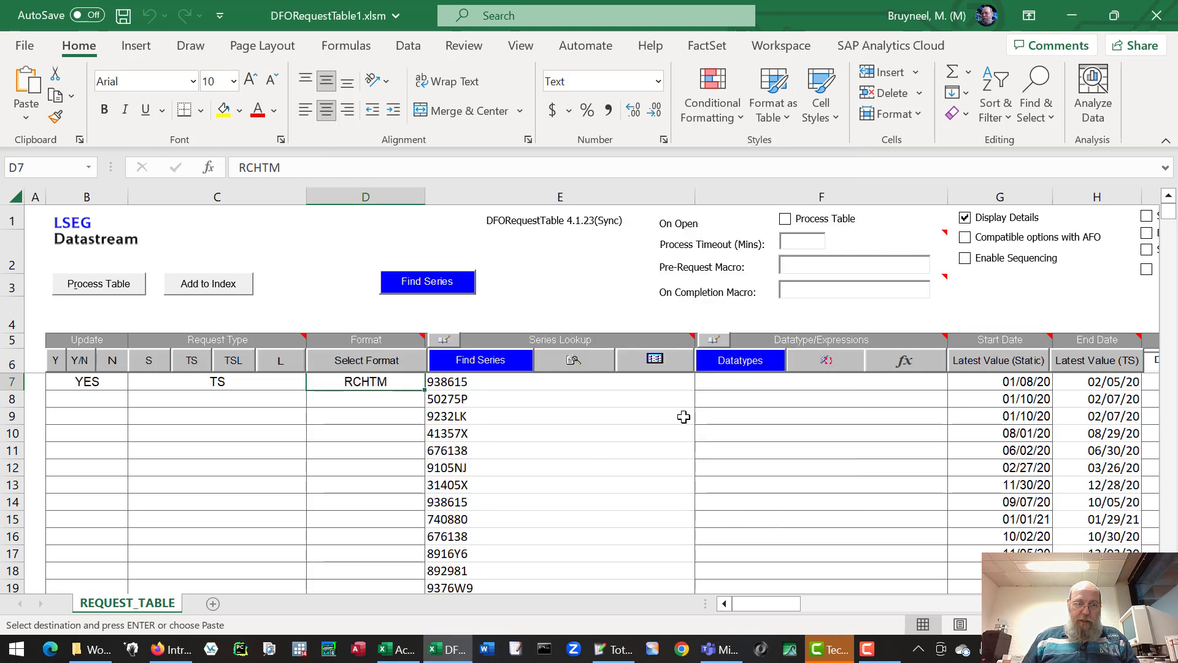
Copy row 7's YES, TS and RCHTM settings from B7:D7 down to rows 8–41.
{"action": "left_click_drag", "start_coordinate": [92, 383], "coordinate": [334, 385]}
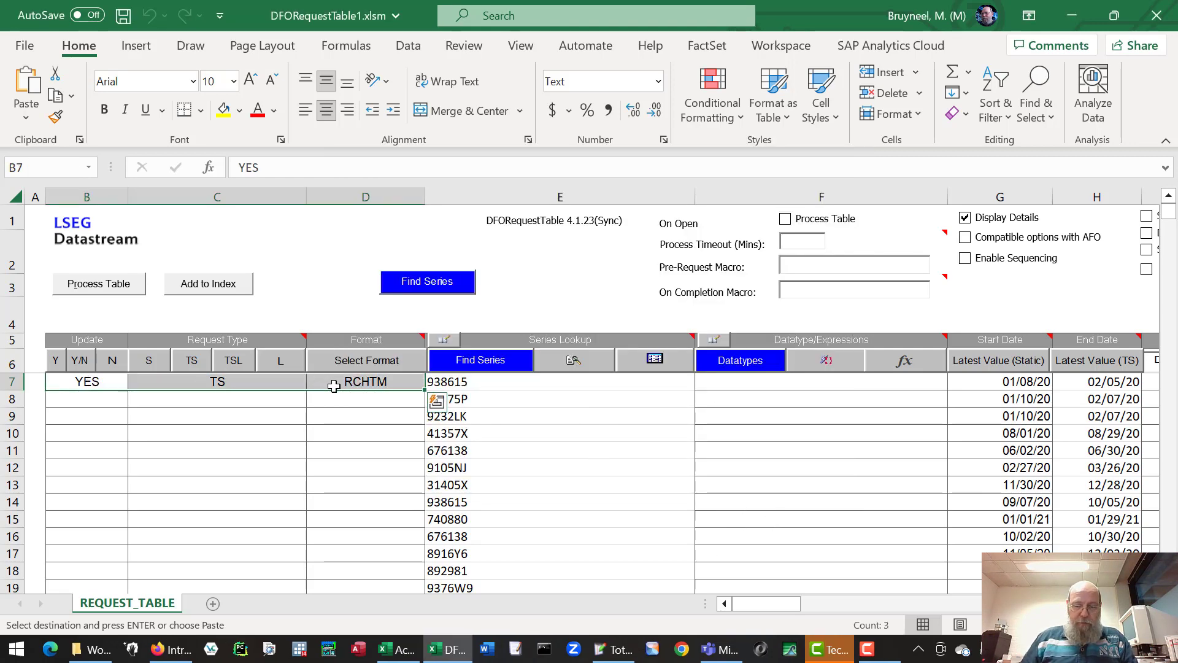
{"action": "key", "text": "ctrl+c"}
{"action": "key", "text": "Down"}
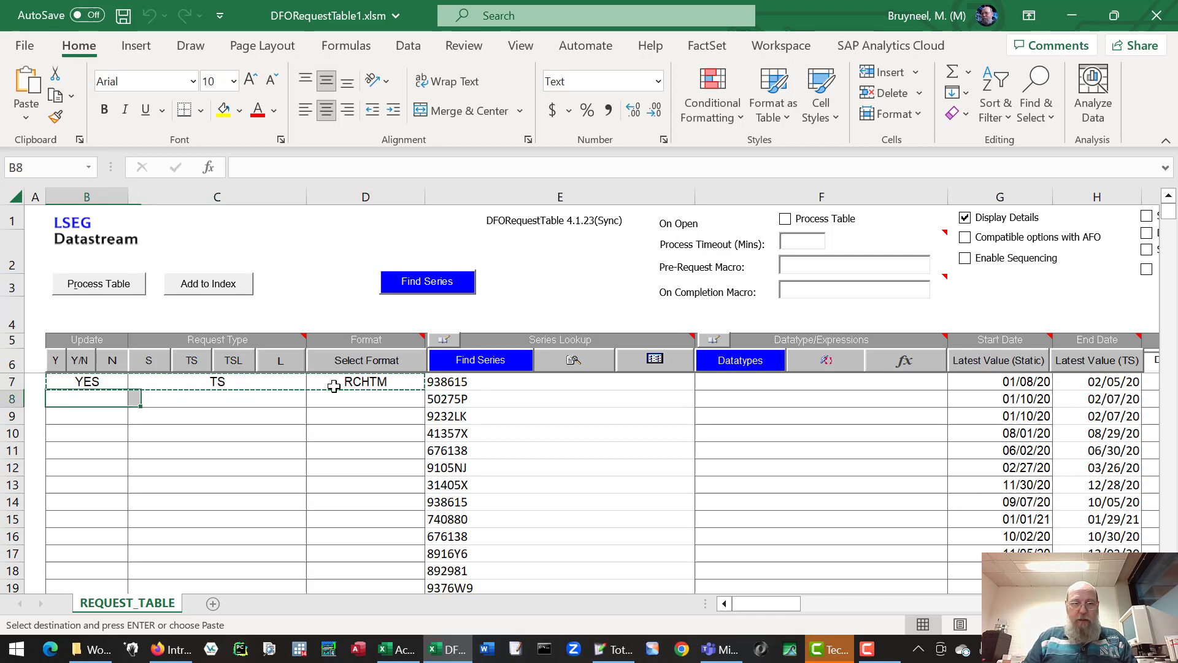
{"action": "key", "text": "Right"}
{"action": "key", "text": "Right"}
{"action": "key", "text": "Right"}
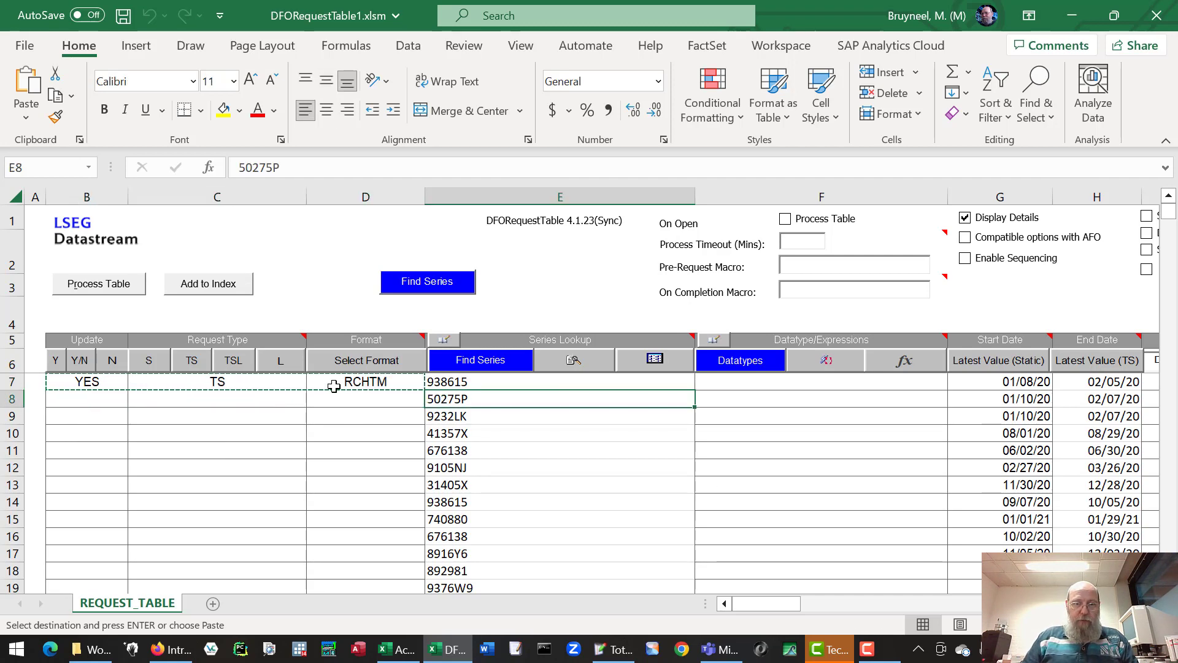
{"action": "key", "text": "ctrl+Down"}
{"action": "key", "text": "Left"}
{"action": "key", "text": "ctrl+shift+Up"}
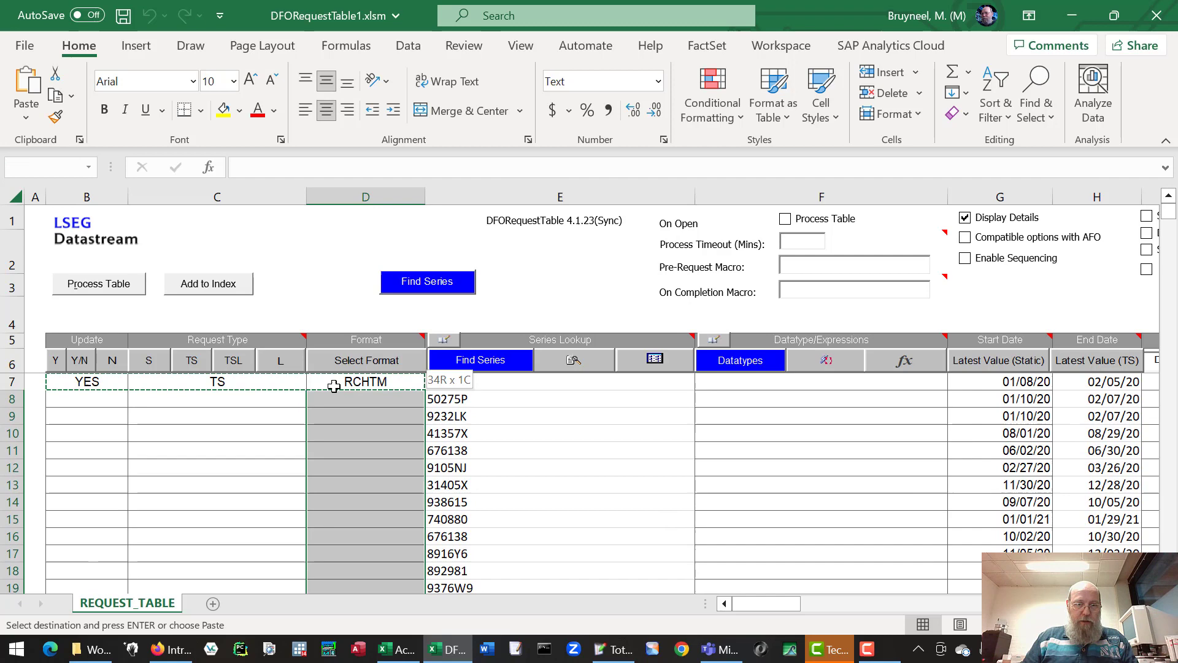
{"action": "key", "text": "shift+Down"}
{"action": "key", "text": "shift+Left"}
{"action": "key", "text": "shift+Left"}
{"action": "key", "text": "ctrl+v"}
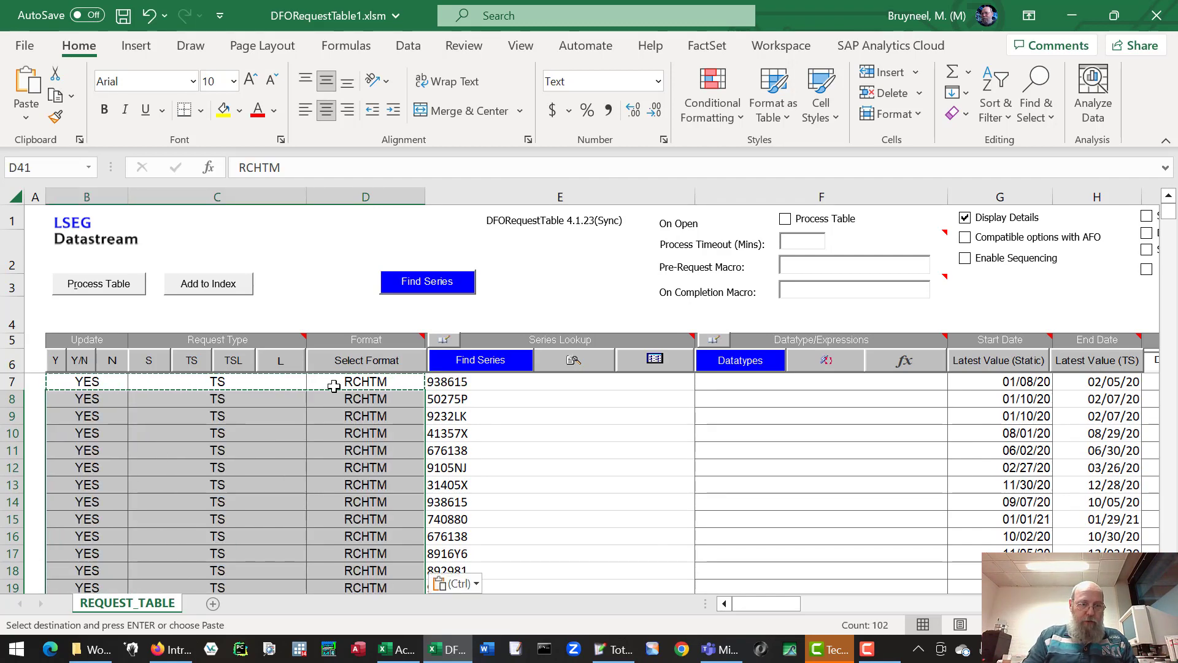
{"action": "left_click", "coordinate": [735, 383]}
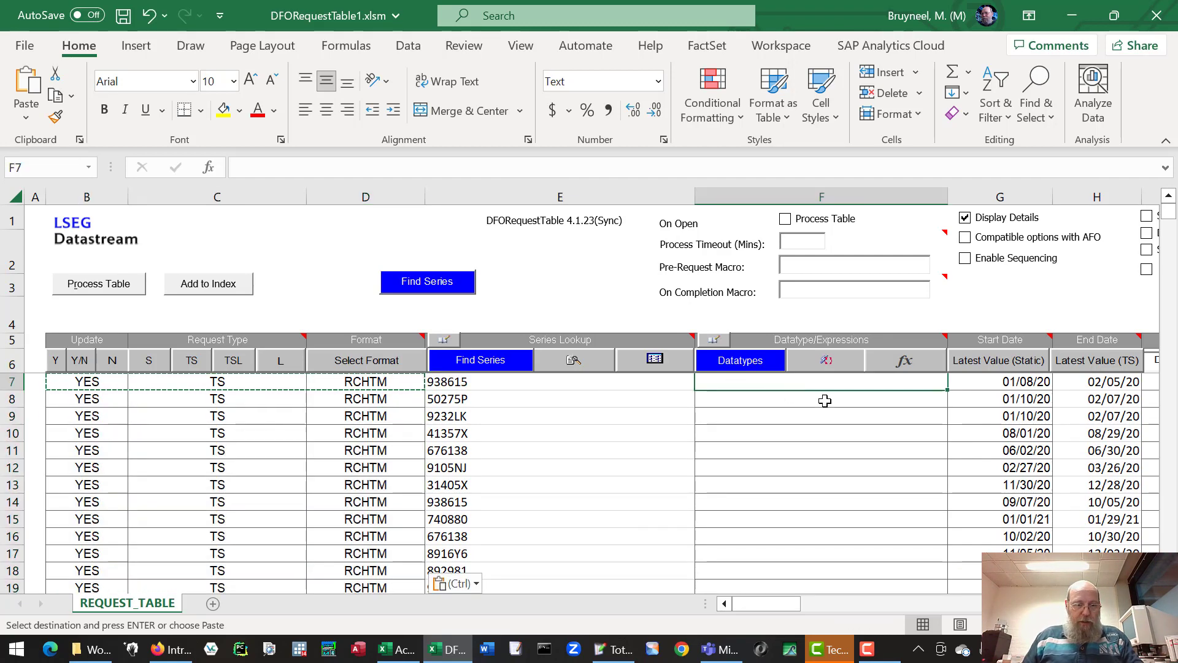
{"action": "key", "text": "Escape"}
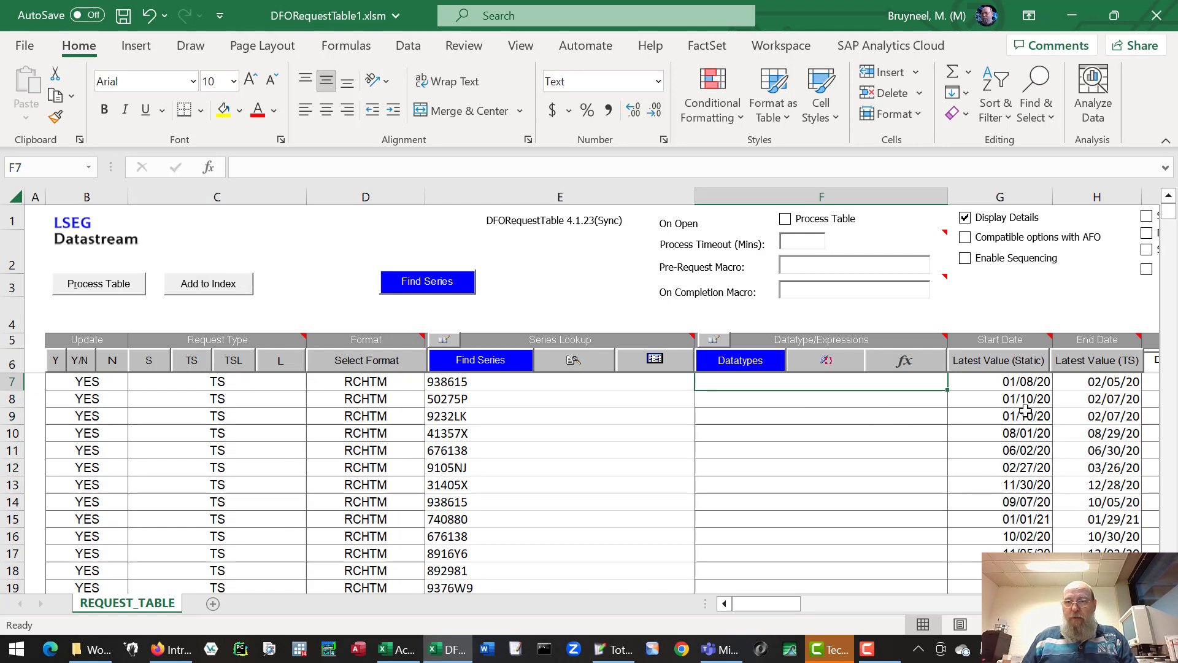
{"action": "key", "text": "Right"}
{"action": "key", "text": "Right"}
{"action": "key", "text": "Right"}
{"action": "key", "text": "Right"}
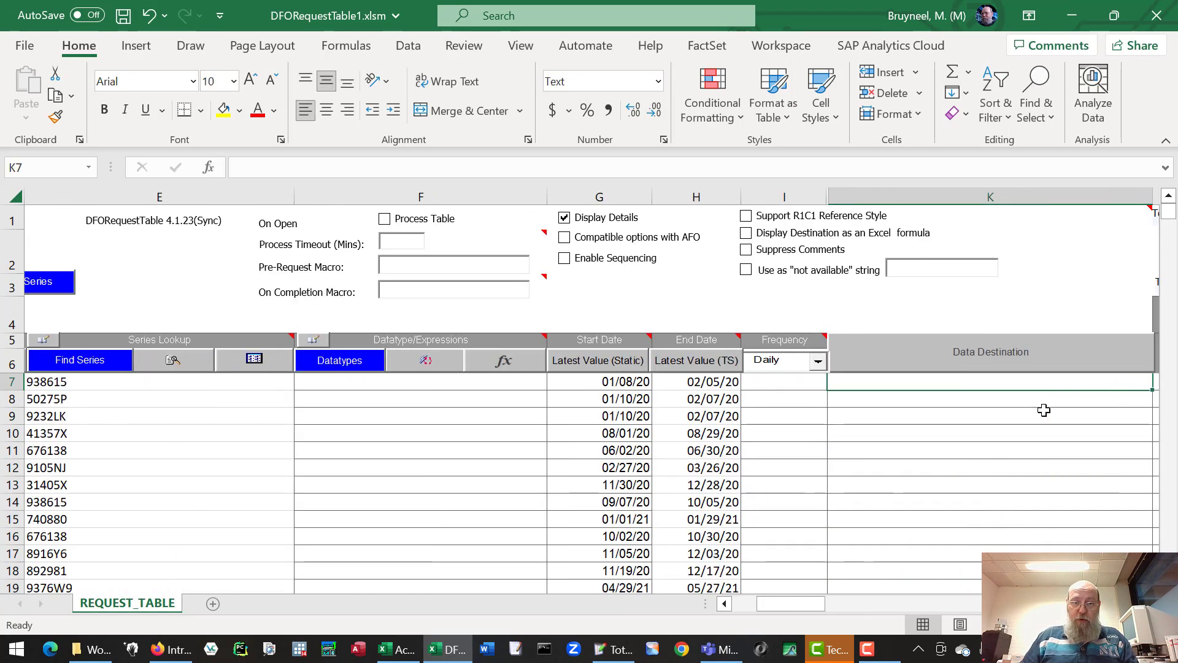
Enter the P (Price - Trade) datatype in F7 using the Datastream Navigator.
{"action": "left_click", "coordinate": [340, 381]}
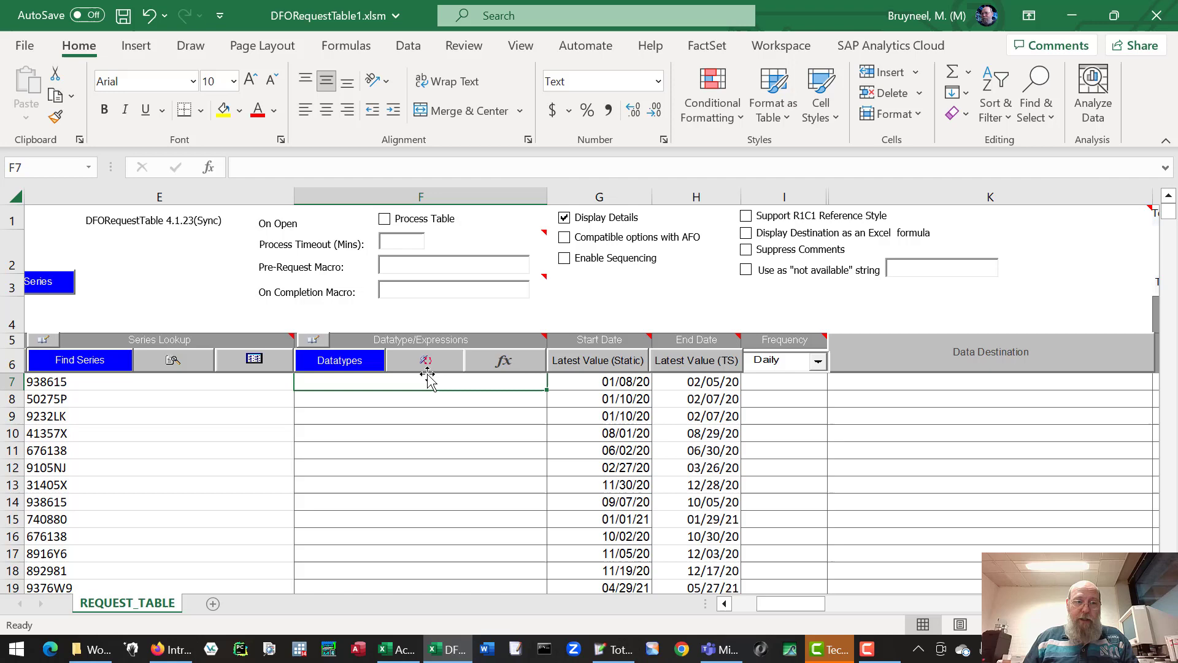
{"action": "left_click", "coordinate": [340, 362]}
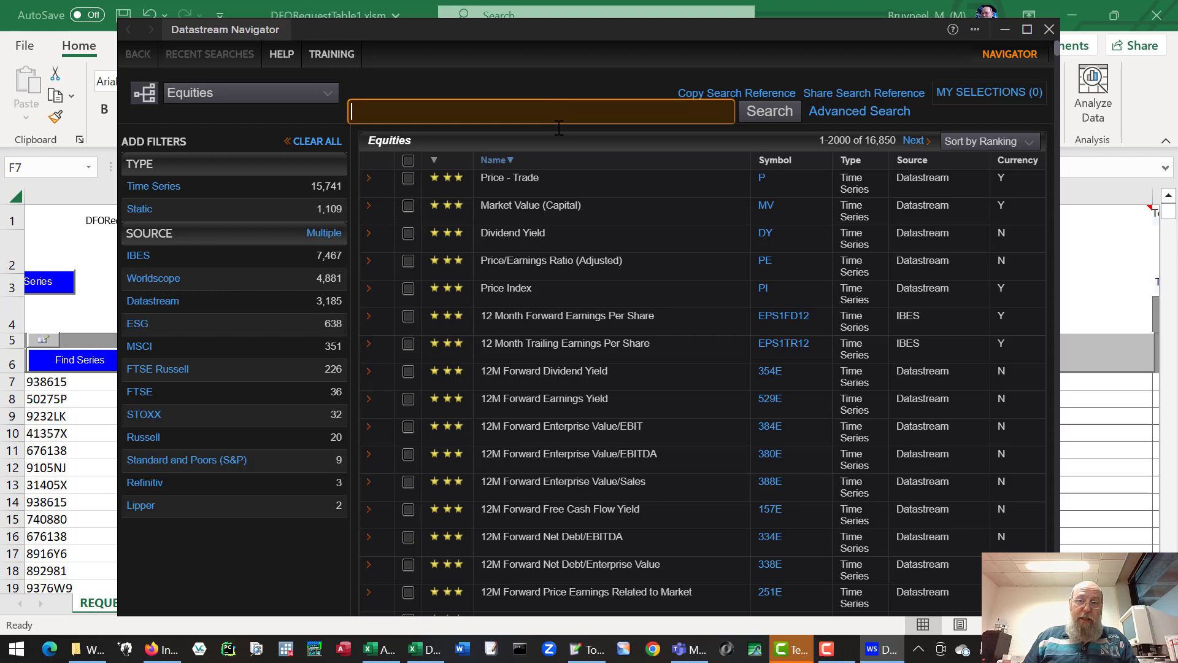
{"action": "left_click", "coordinate": [763, 181]}
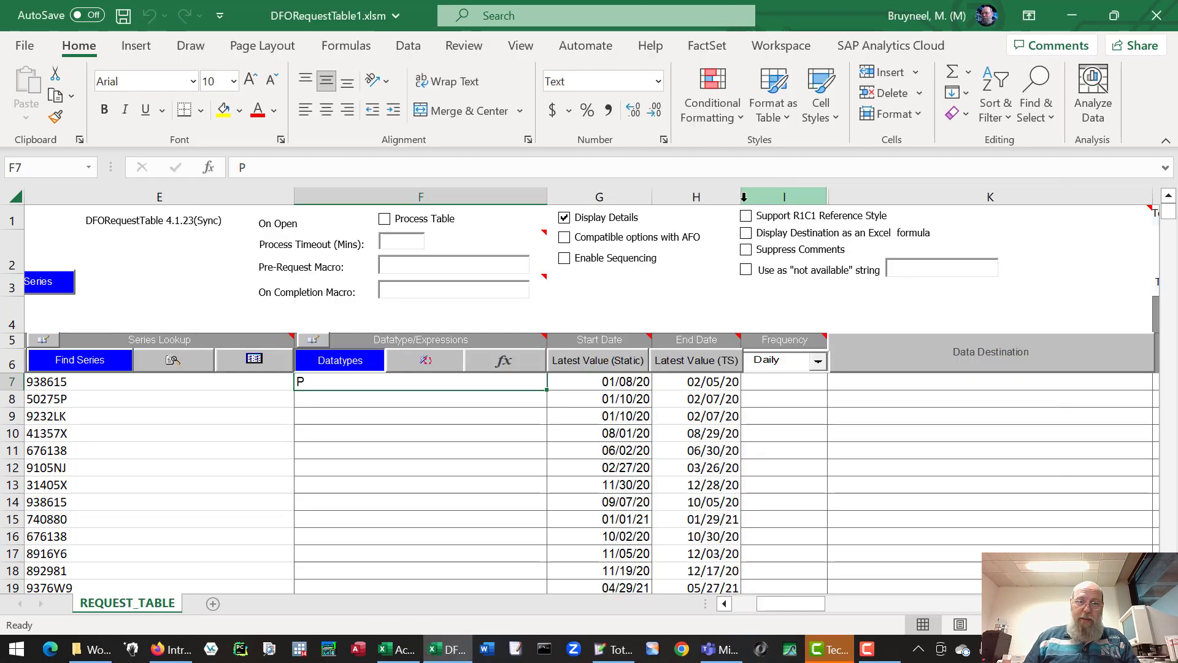
Change F7's datatype from P to the euro-converted expression X(P)~E.
{"action": "double_click", "coordinate": [325, 382]}
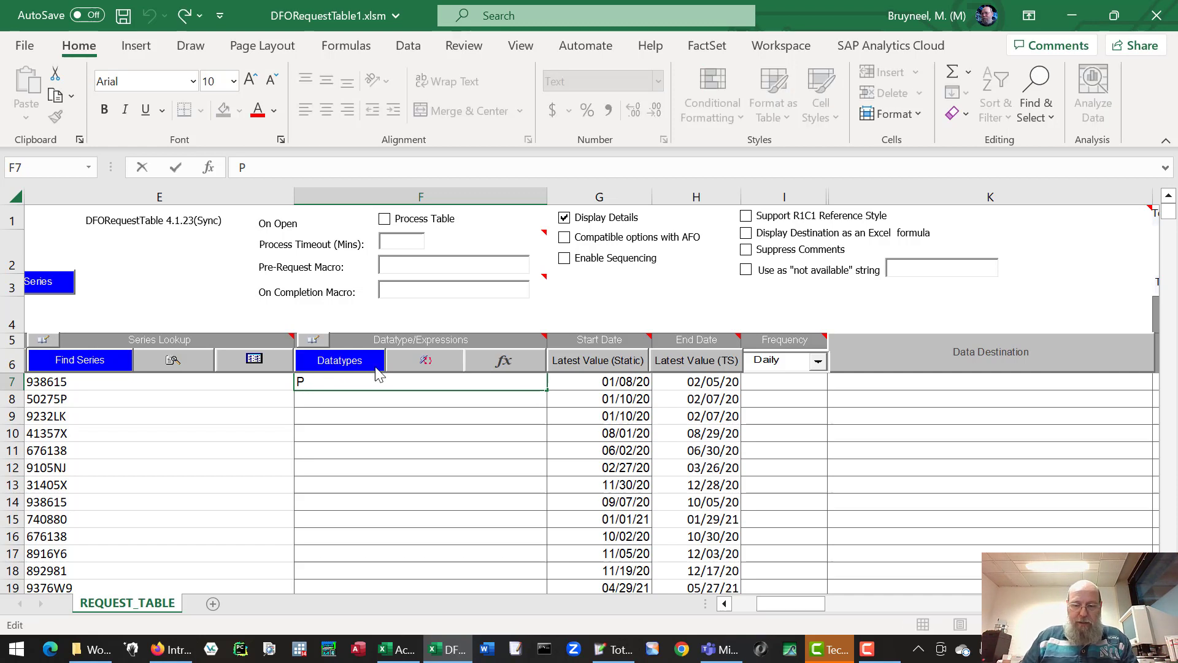
{"action": "type", "text": "X"}
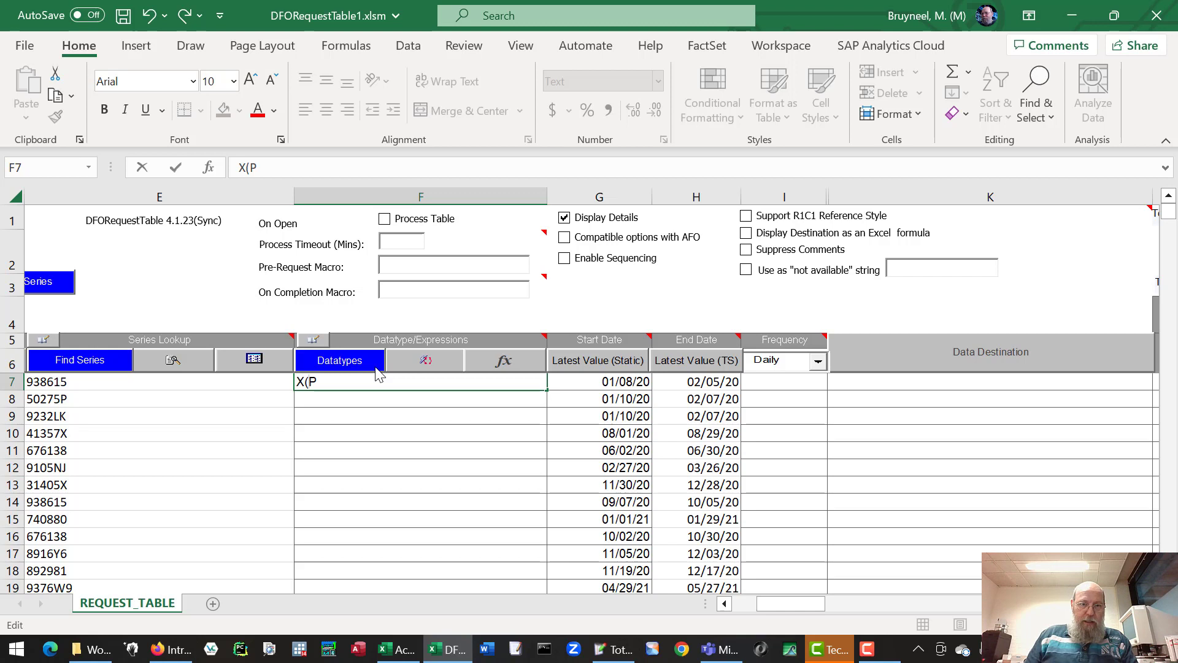
{"action": "type", "text": "("}
{"action": "left_click", "coordinate": [338, 382]}
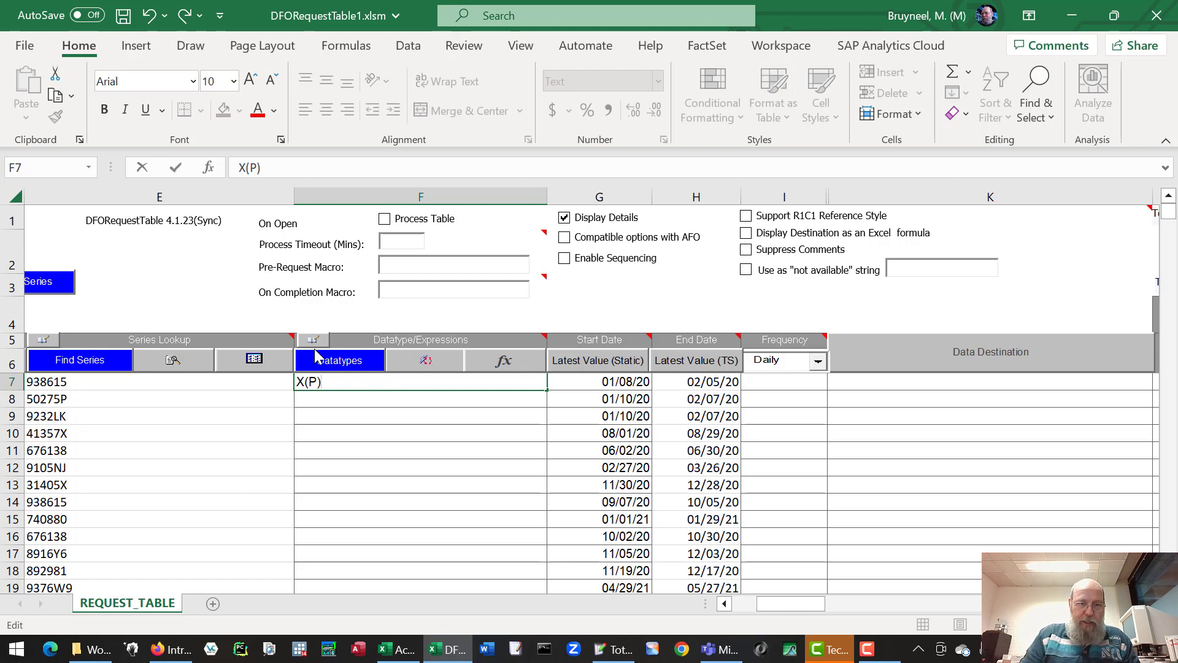
{"action": "type", "text": ")~E"}
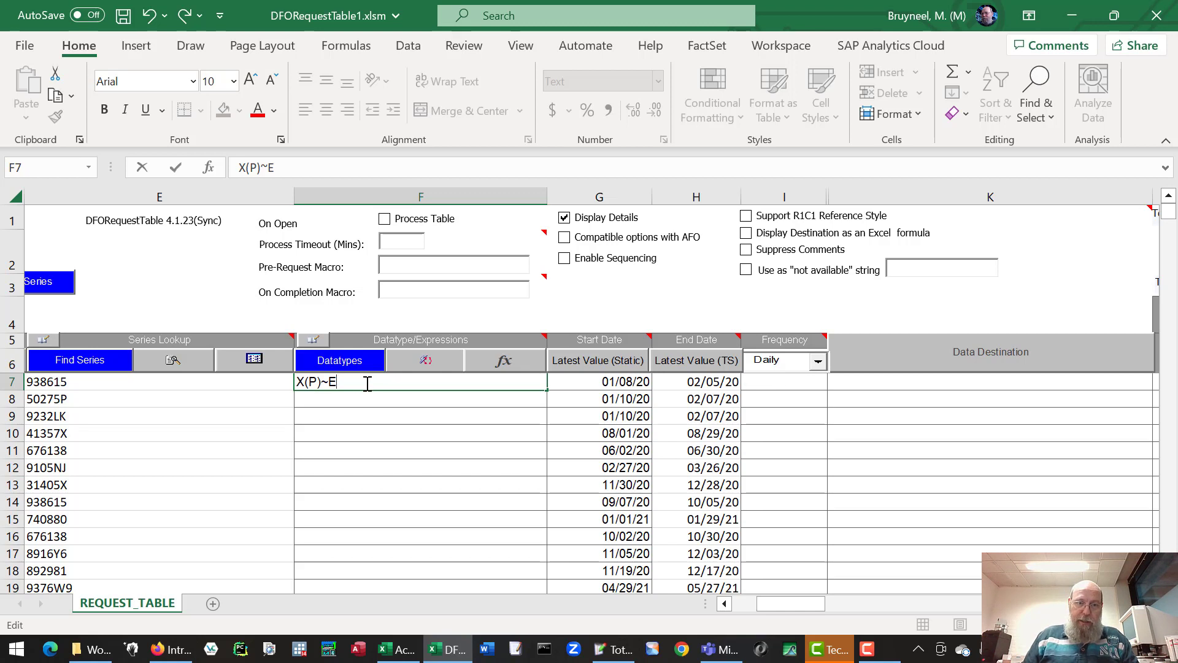
{"action": "key", "text": "Return"}
{"action": "left_click", "coordinate": [335, 383]}
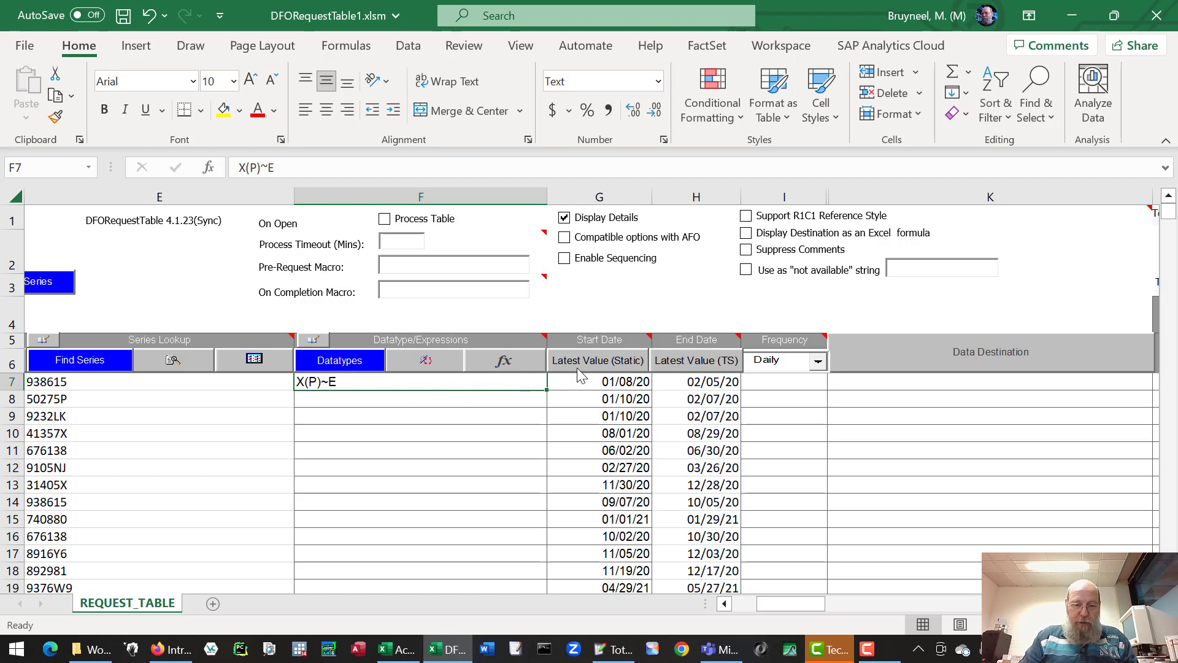
Copy X(P)~E from F7 down the Datatypes column through row 41.
{"action": "key", "text": "ctrl+c"}
{"action": "key", "text": "Right"}
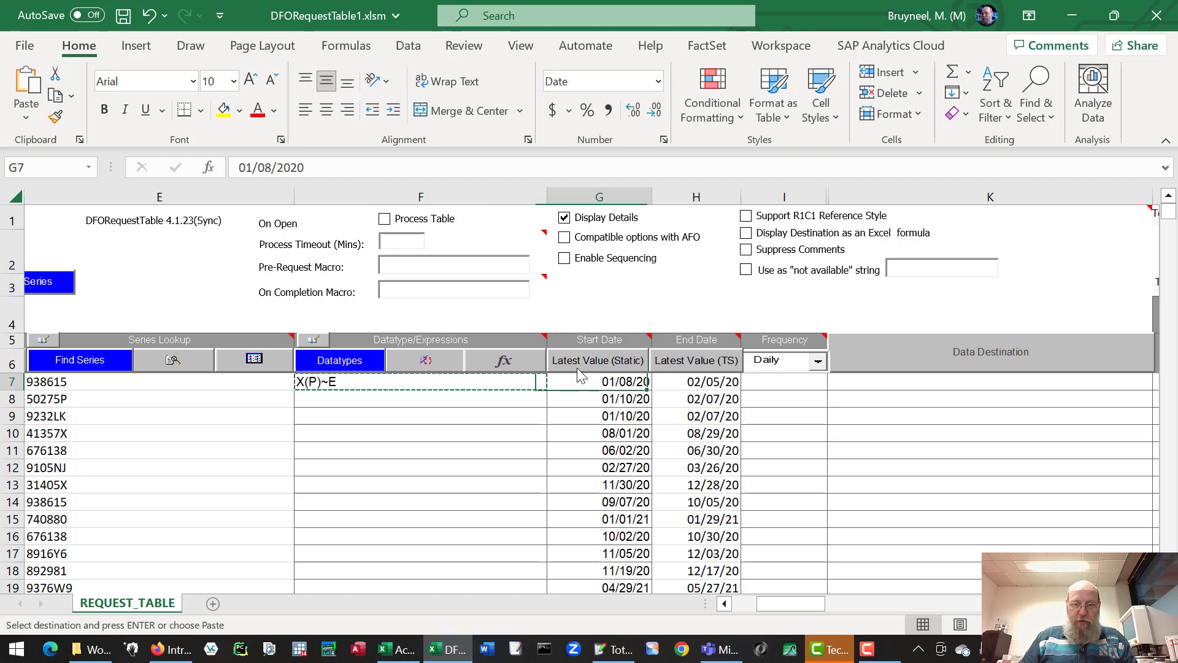
{"action": "key", "text": "ctrl+Down"}
{"action": "key", "text": "Left"}
{"action": "key", "text": "ctrl+shift+Up"}
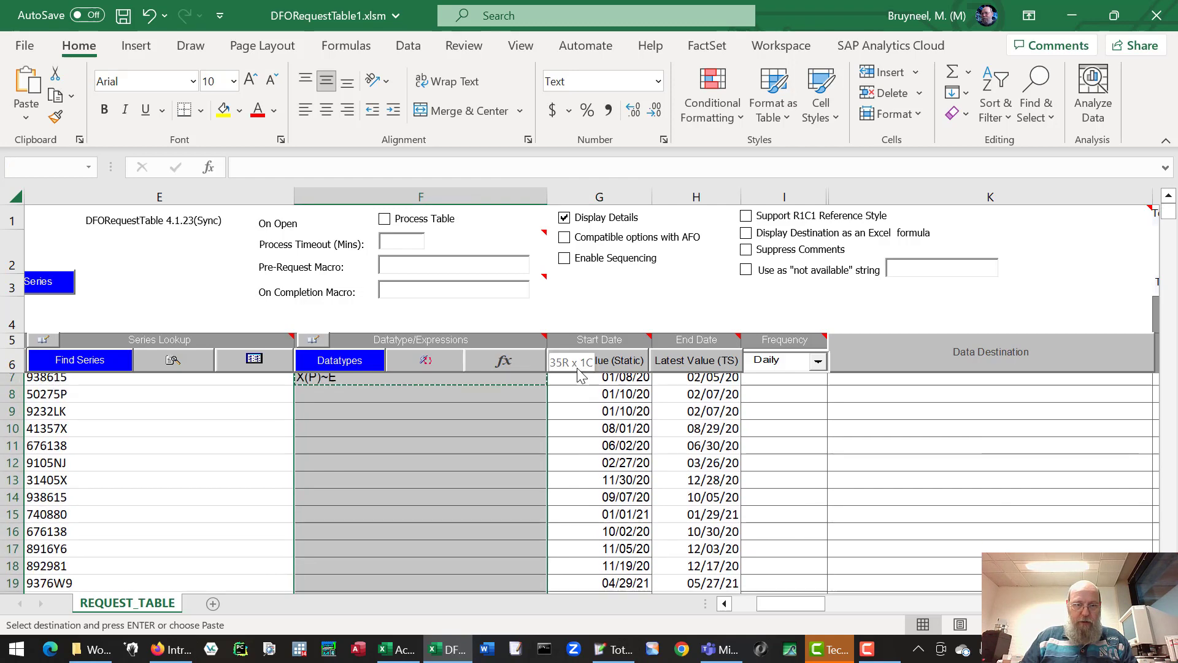
{"action": "key", "text": "ctrl+v"}
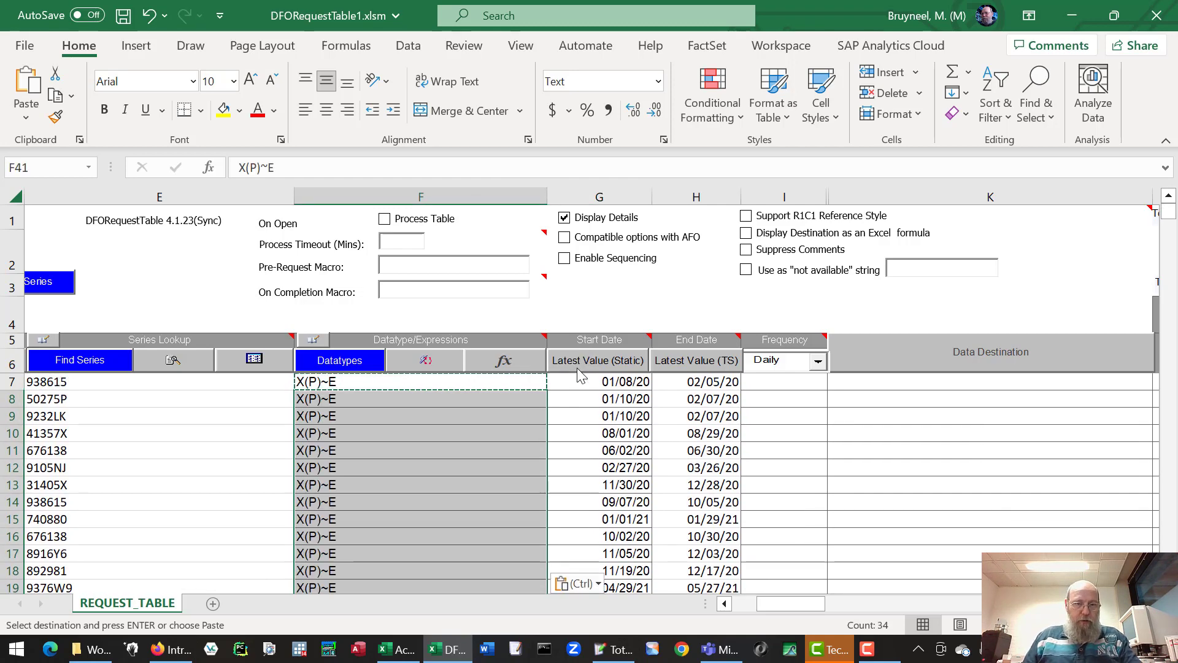
{"action": "key", "text": "Escape"}
{"action": "left_click", "coordinate": [785, 381]}
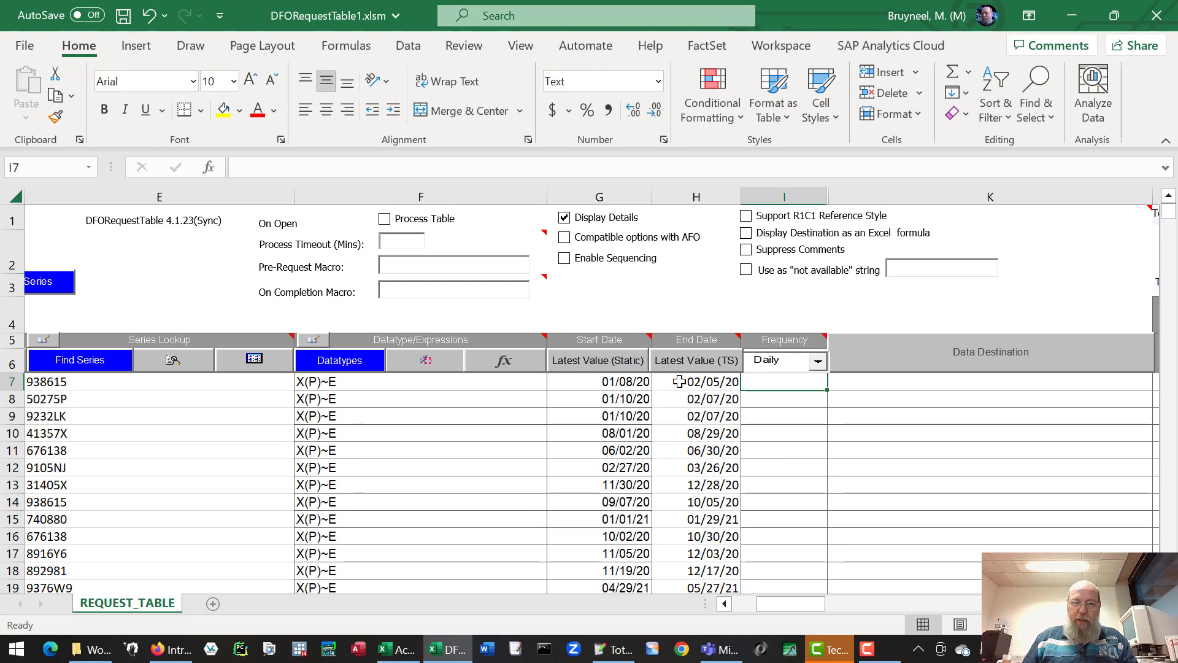
Set I7's frequency to Daily and copy it down through I41.
{"action": "left_click", "coordinate": [819, 363]}
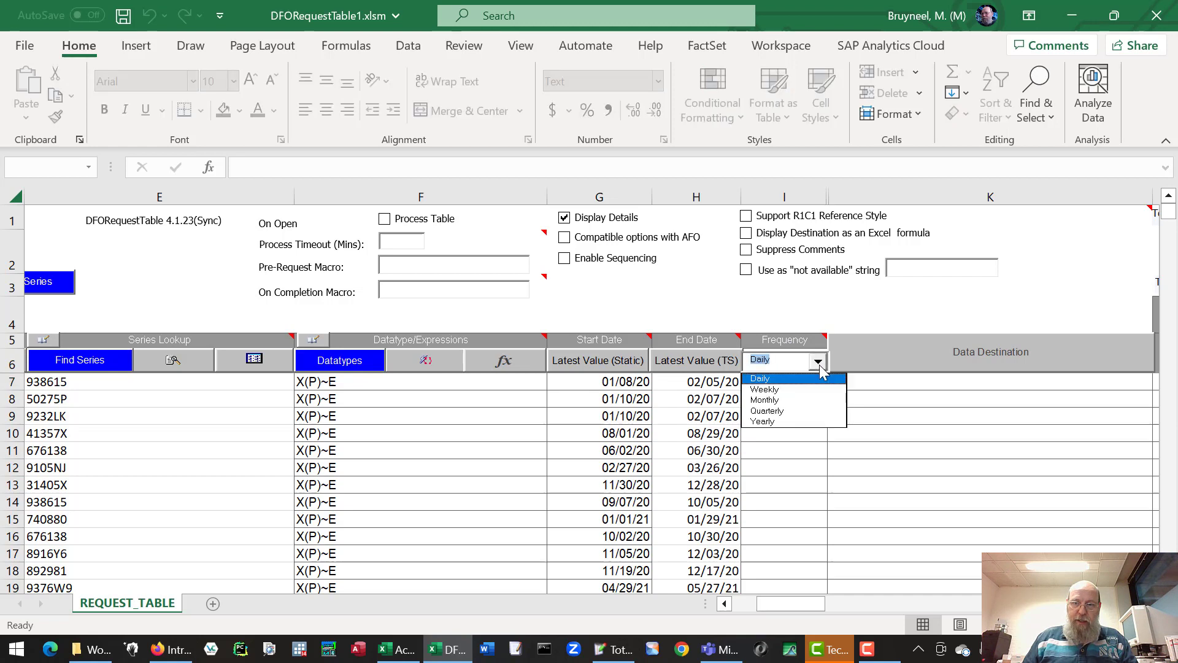
{"action": "left_click", "coordinate": [823, 377]}
{"action": "left_click", "coordinate": [775, 383]}
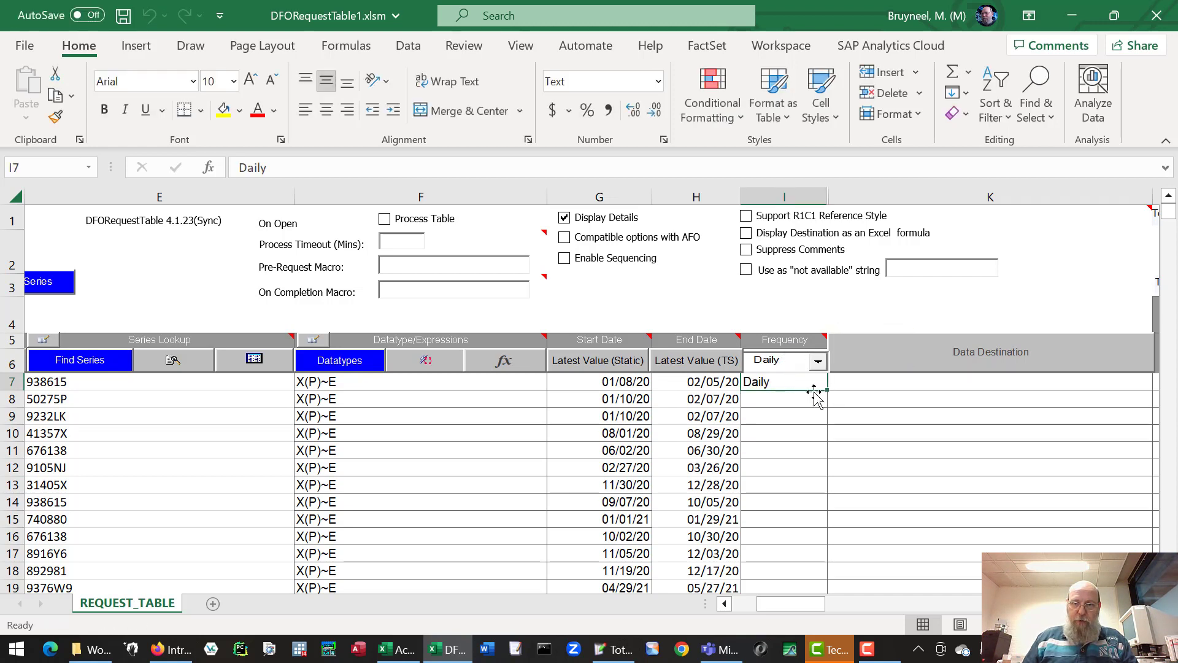
{"action": "key", "text": "ctrl+c"}
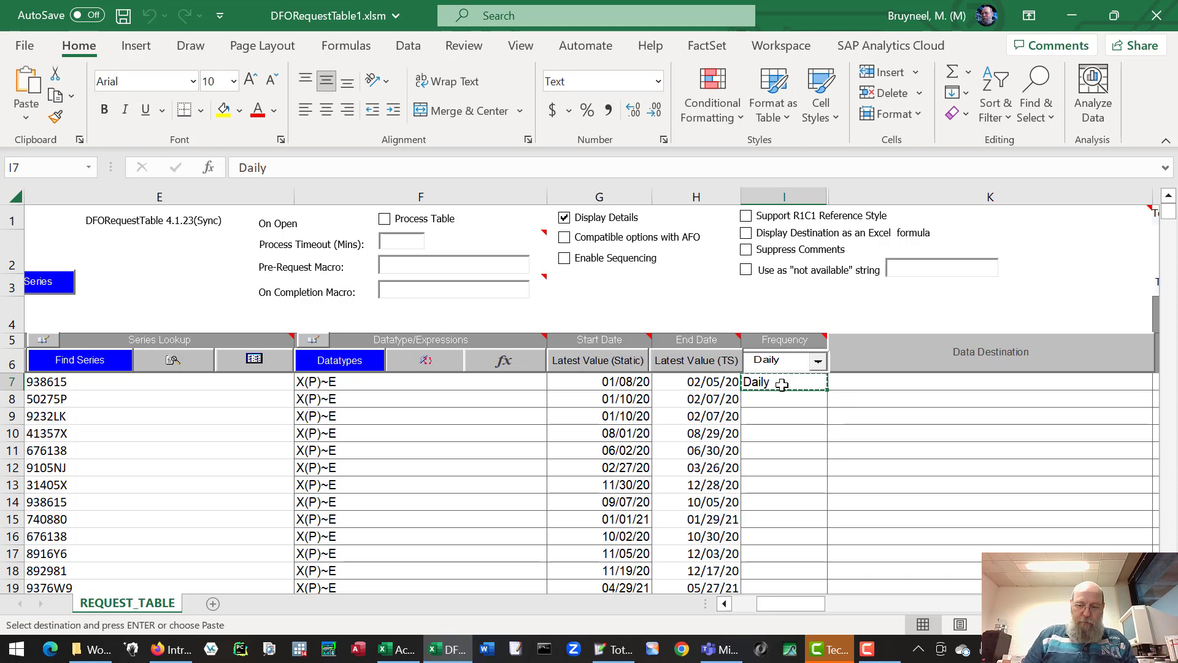
{"action": "key", "text": "Left"}
{"action": "key", "text": "ctrl+Down"}
{"action": "key", "text": "Right"}
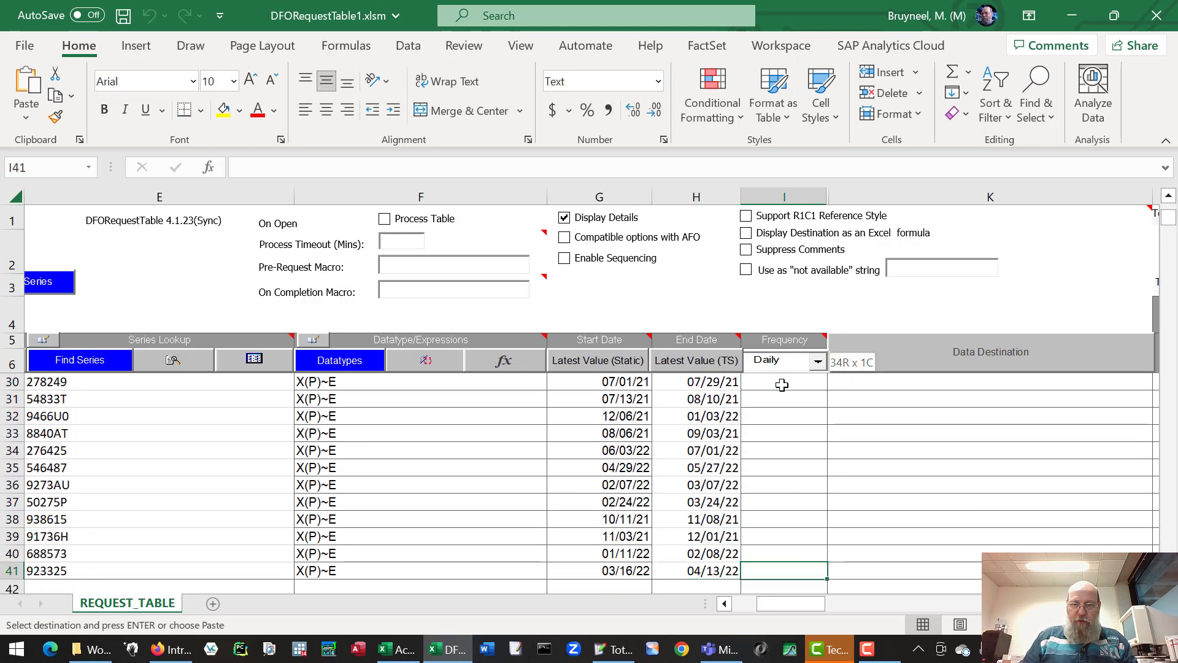
{"action": "key", "text": "ctrl+shift+Up"}
{"action": "key", "text": "shift+Down"}
{"action": "key", "text": "ctrl+v"}
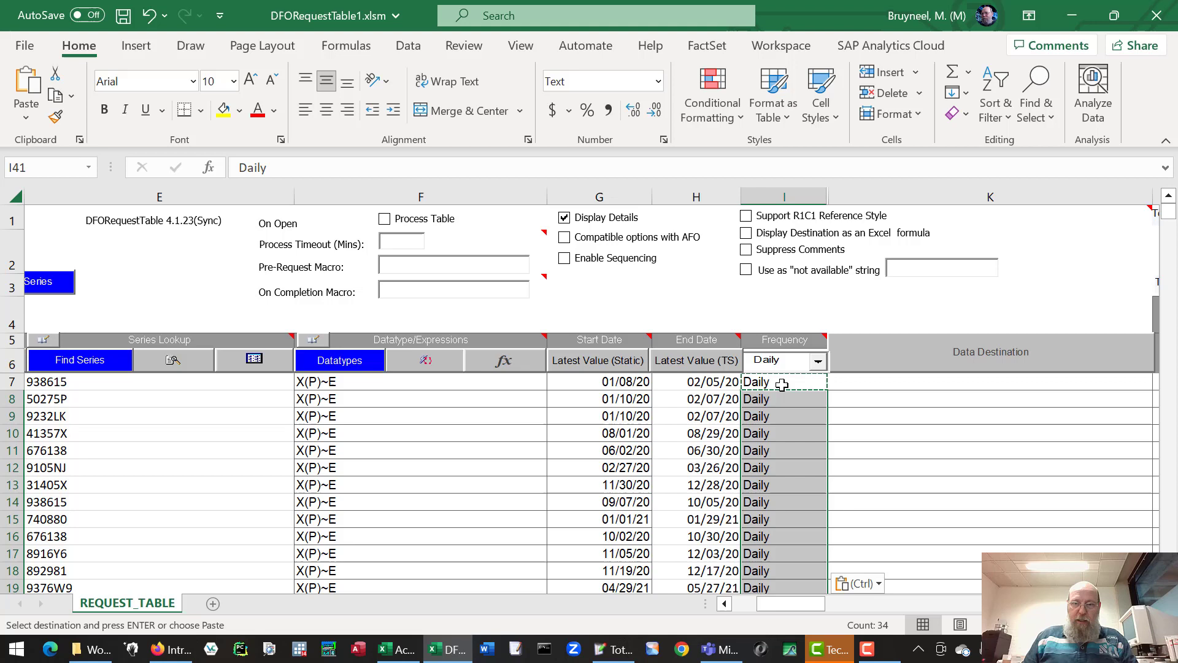
{"action": "left_click", "coordinate": [853, 382]}
{"action": "key", "text": "Escape"}
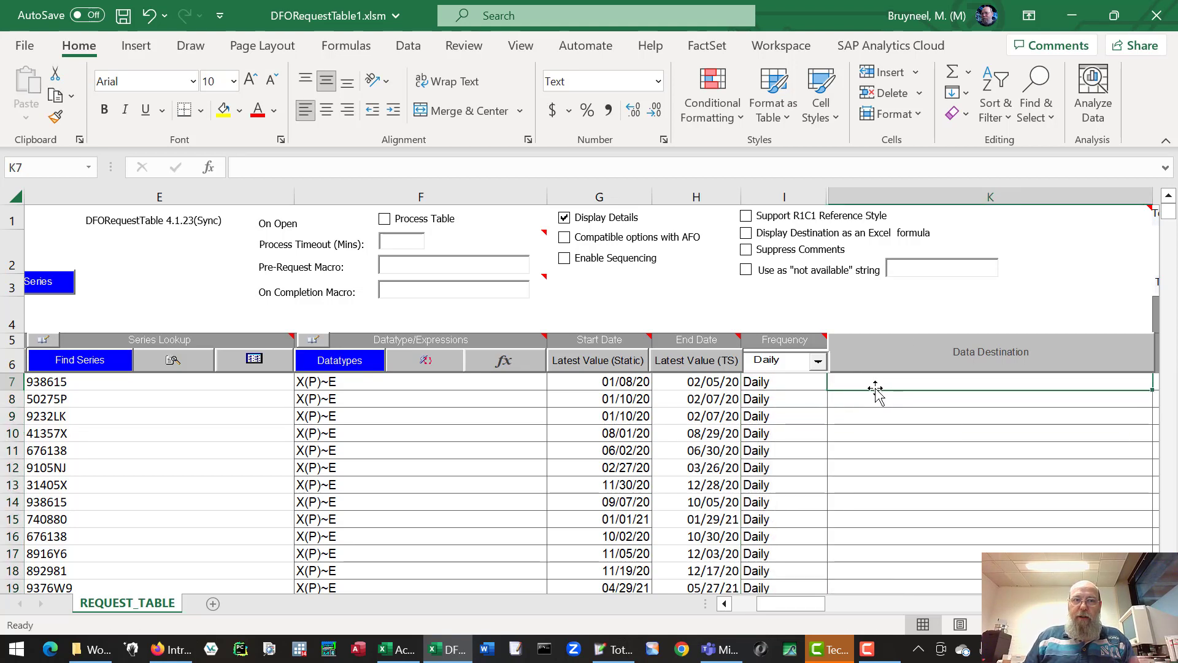
Add a blank Sheet1 and set K7's data destination to Sheet1 cell A1.
{"action": "left_click", "coordinate": [214, 603]}
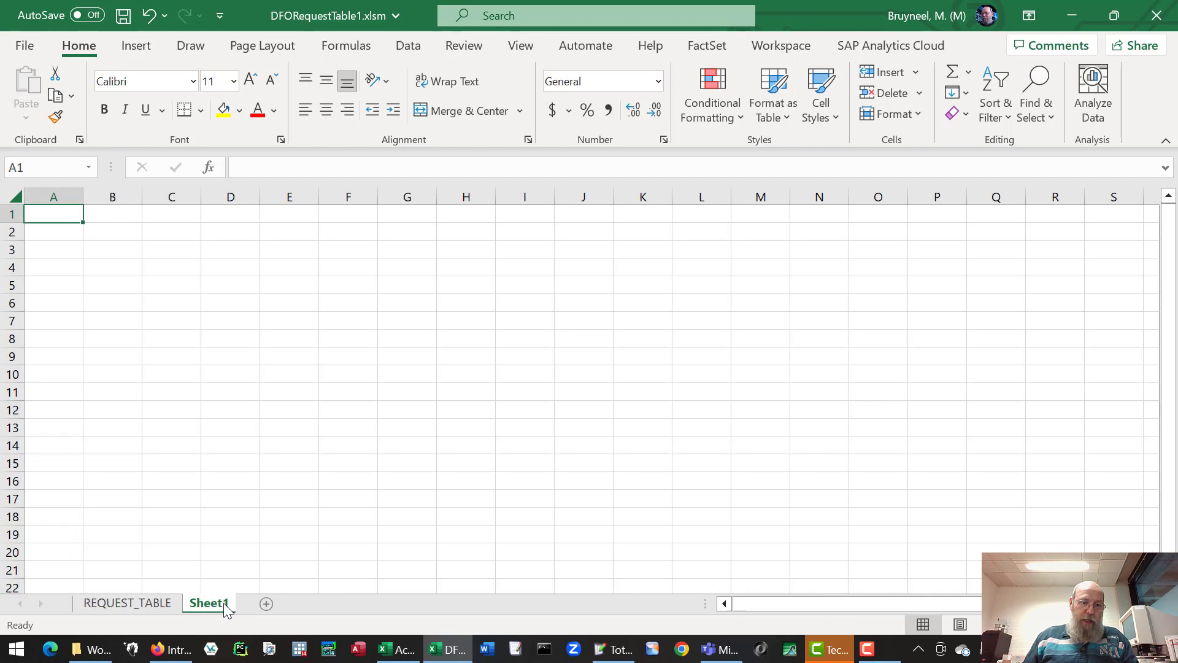
{"action": "left_click", "coordinate": [134, 603]}
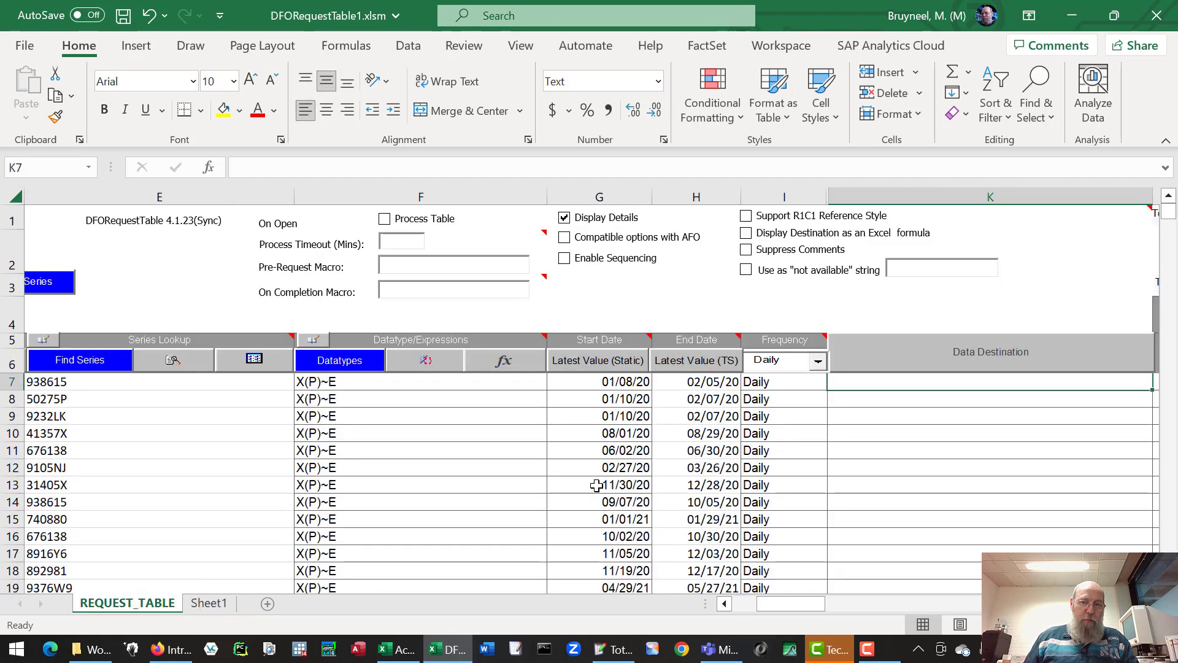
{"action": "left_click", "coordinate": [932, 350]}
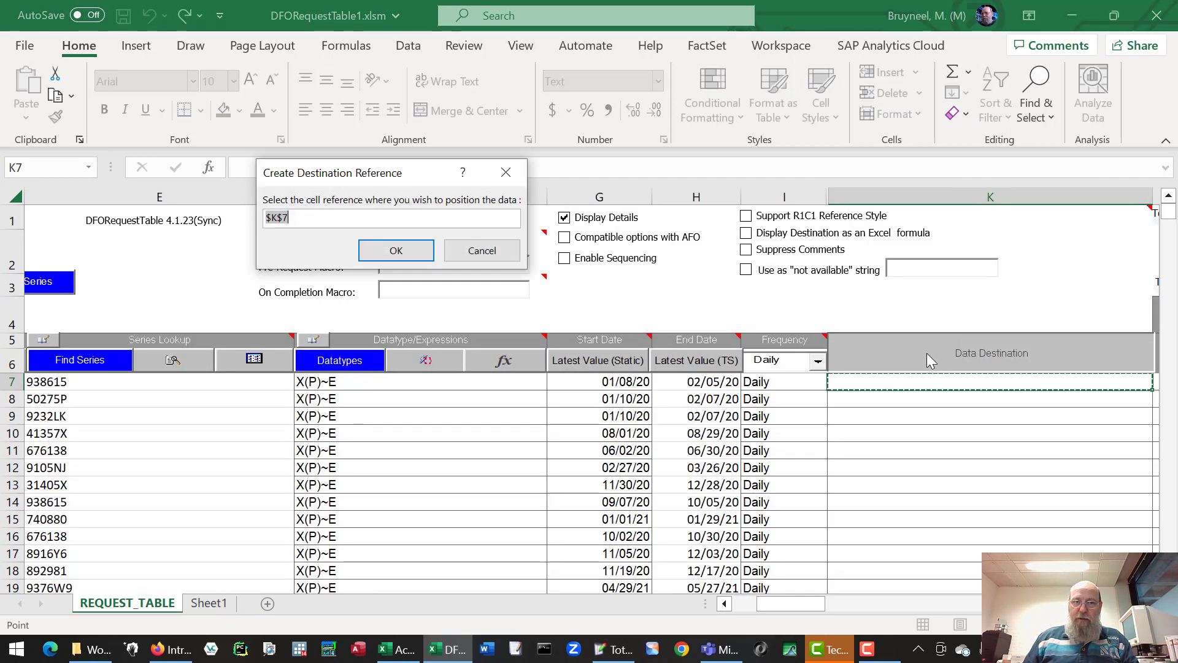
{"action": "left_click", "coordinate": [209, 602]}
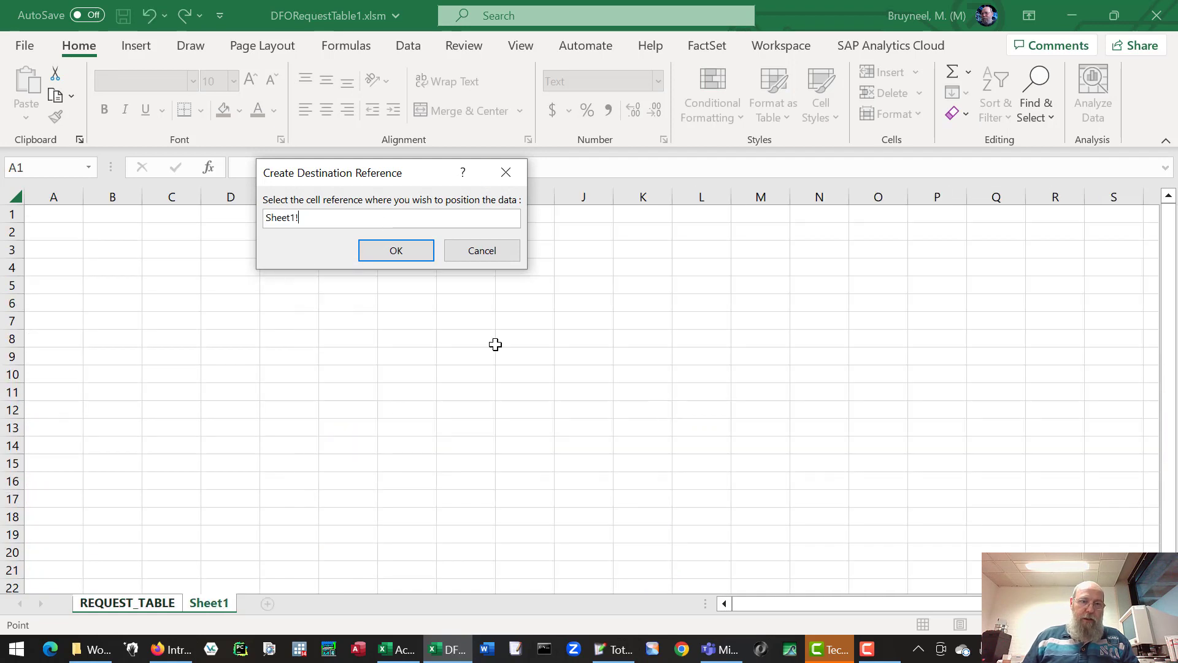
{"action": "left_click", "coordinate": [46, 213]}
{"action": "left_click", "coordinate": [406, 252]}
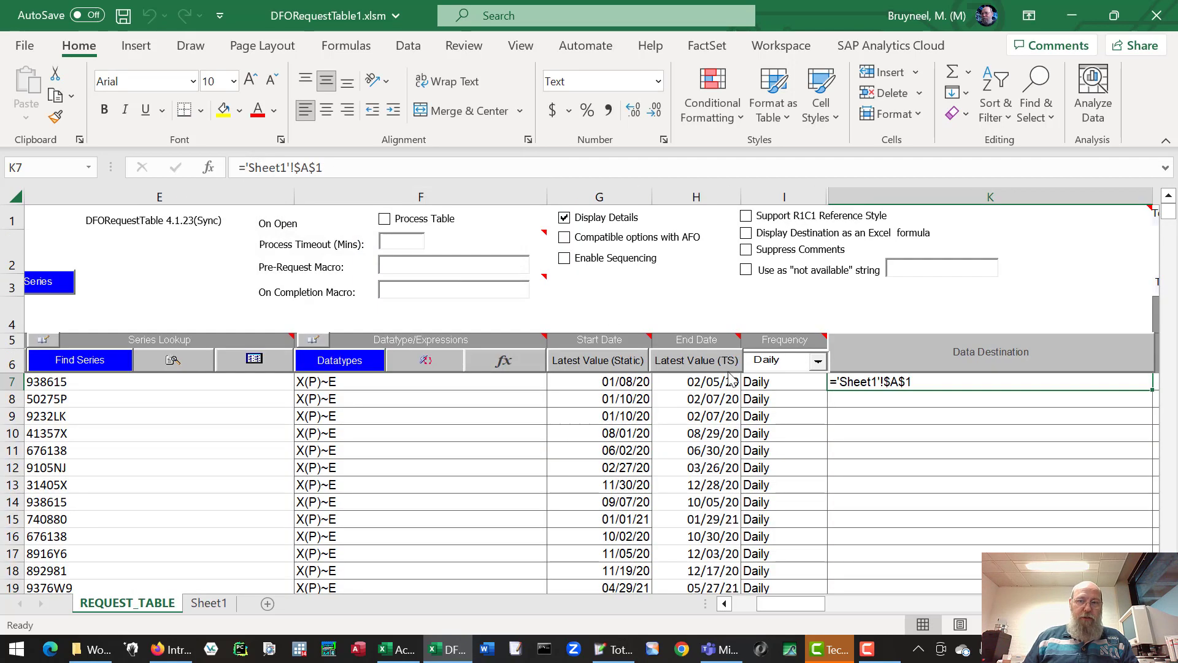
Set K8's destination to Sheet1 cell A7 and fill the pattern down to row 41.
{"action": "left_click", "coordinate": [899, 404]}
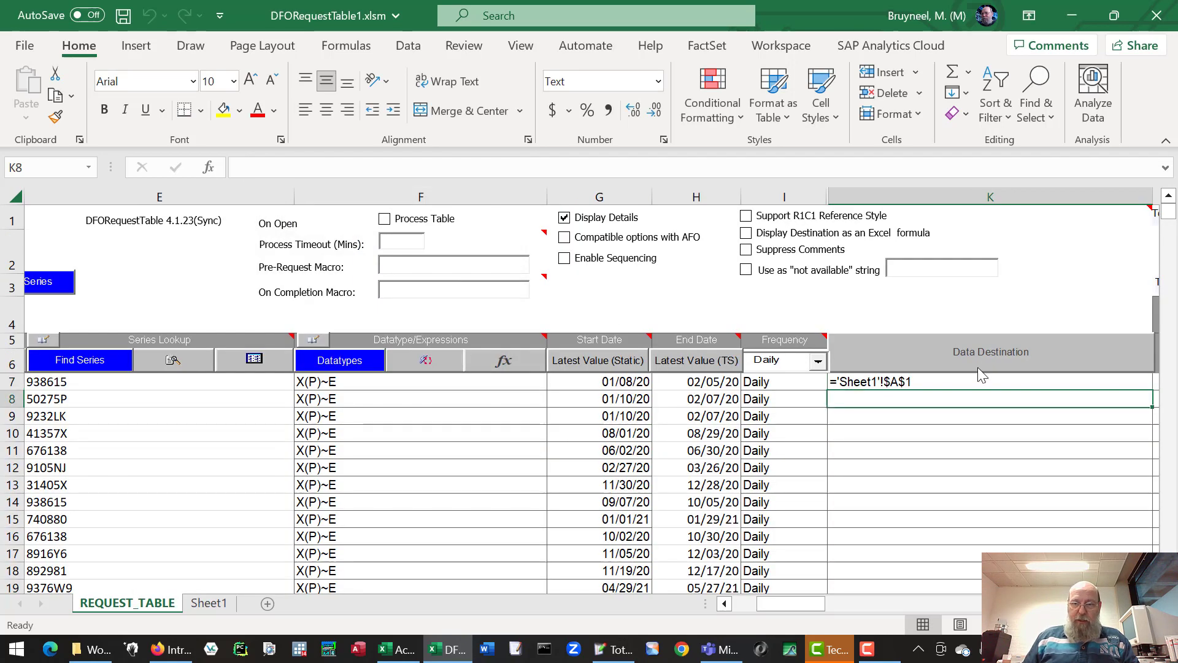
{"action": "left_click", "coordinate": [975, 350]}
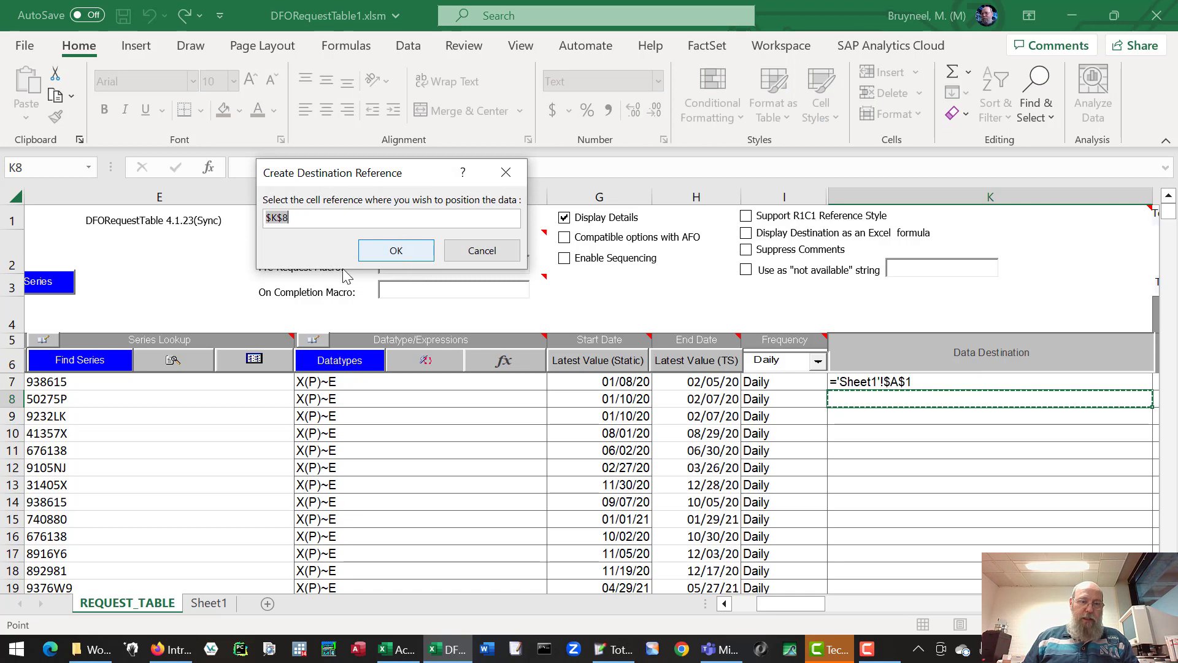
{"action": "left_click", "coordinate": [208, 604]}
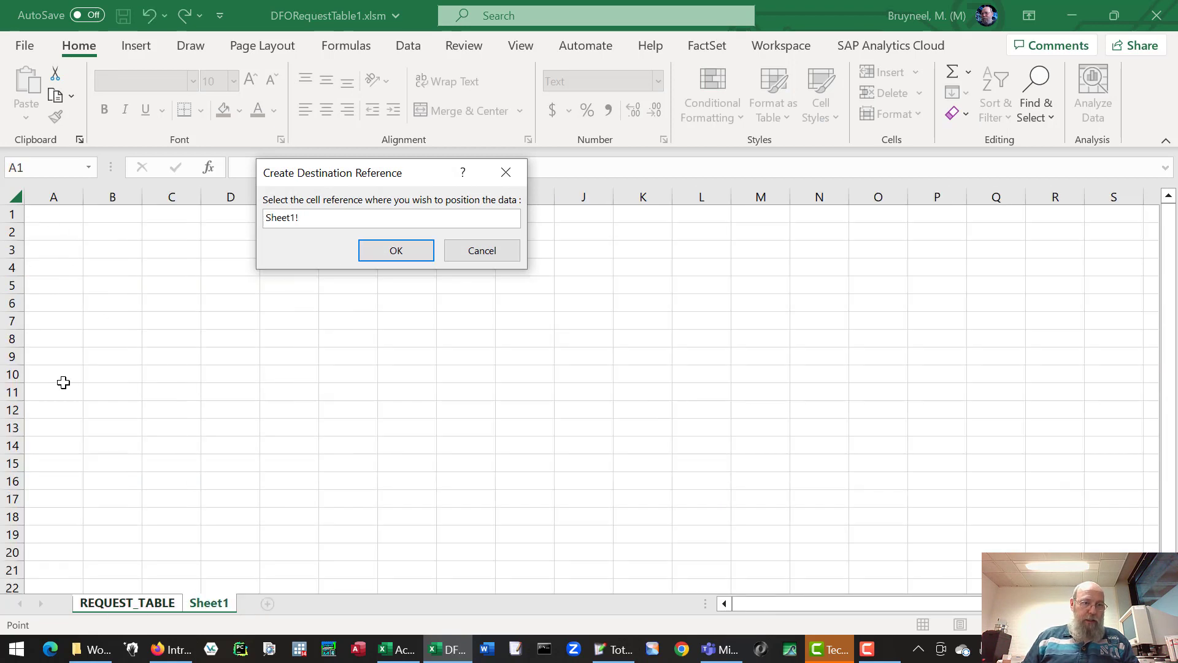
{"action": "left_click", "coordinate": [53, 322]}
{"action": "left_click", "coordinate": [430, 258]}
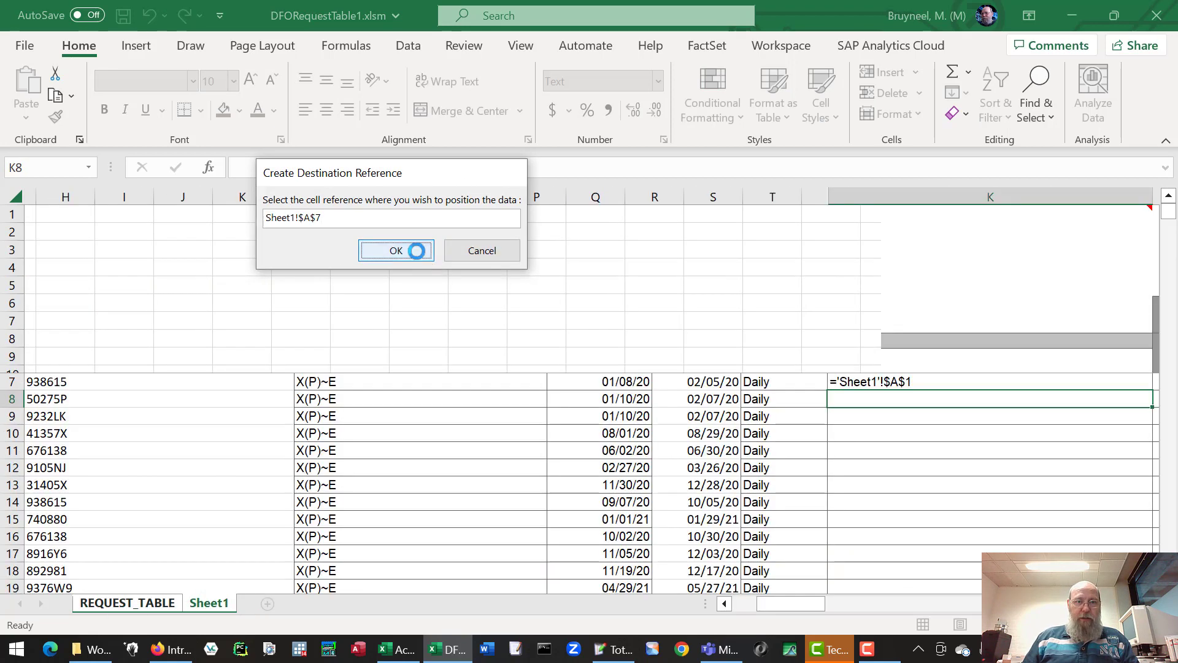
{"action": "left_click_drag", "start_coordinate": [887, 380], "coordinate": [884, 399]}
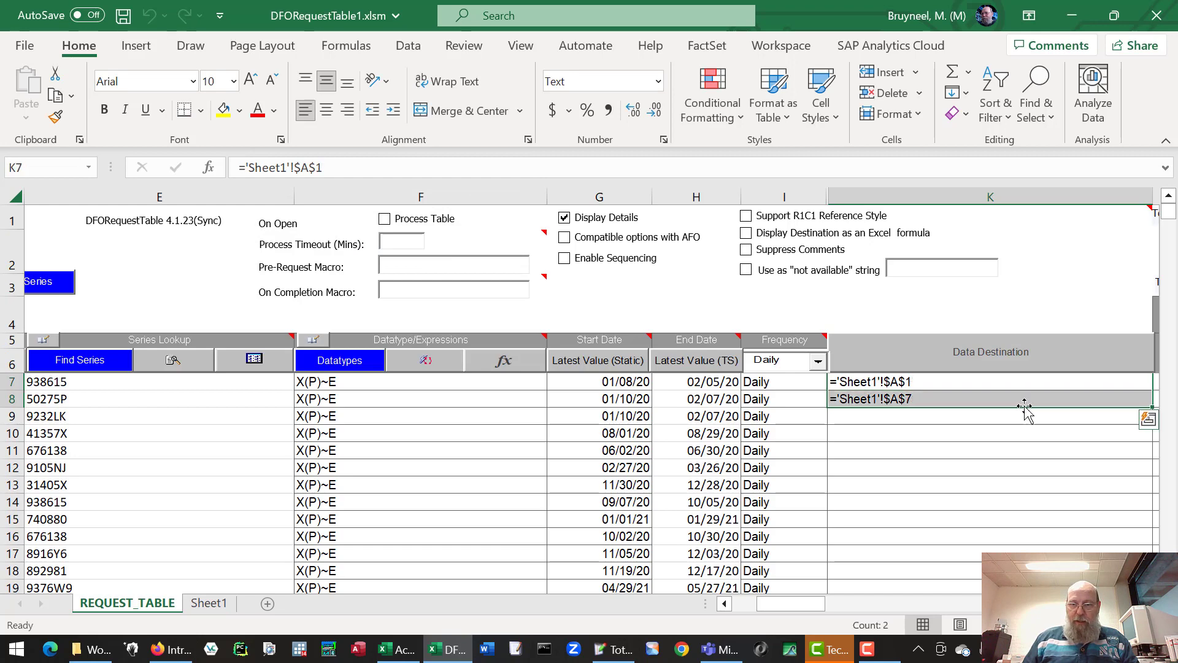
{"action": "left_click_drag", "start_coordinate": [1152, 407], "coordinate": [438, 551]}
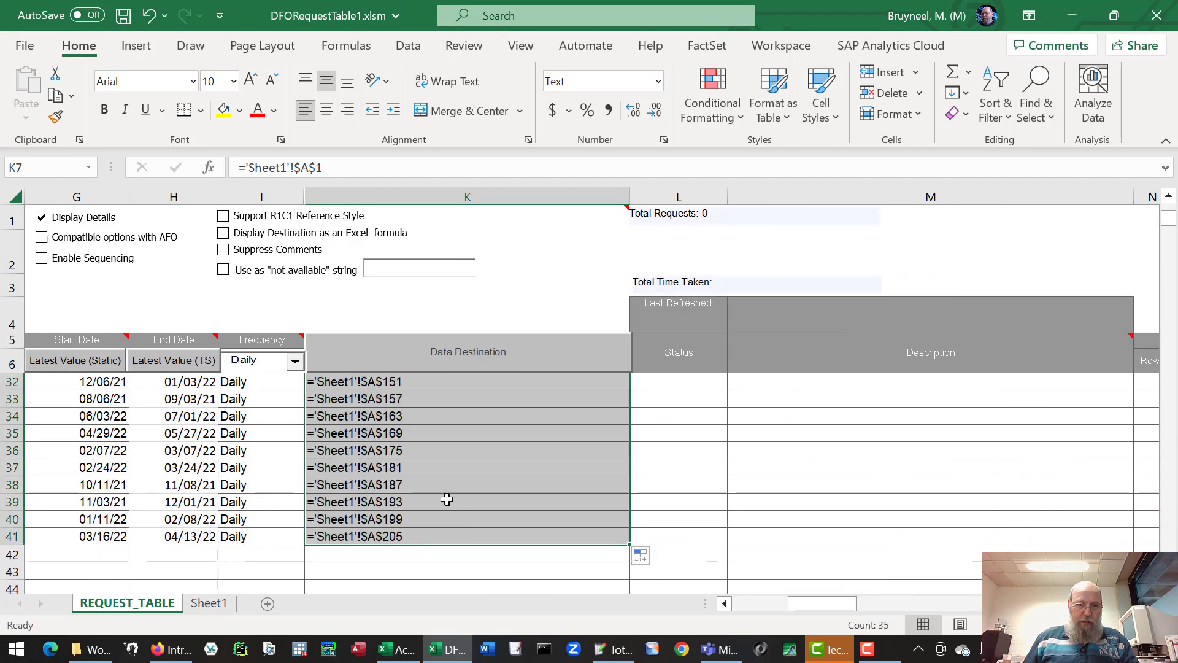
Finish the fill ending at $A$205, return to K7 and scroll back toward Process Table.
{"action": "left_click", "coordinate": [447, 450]}
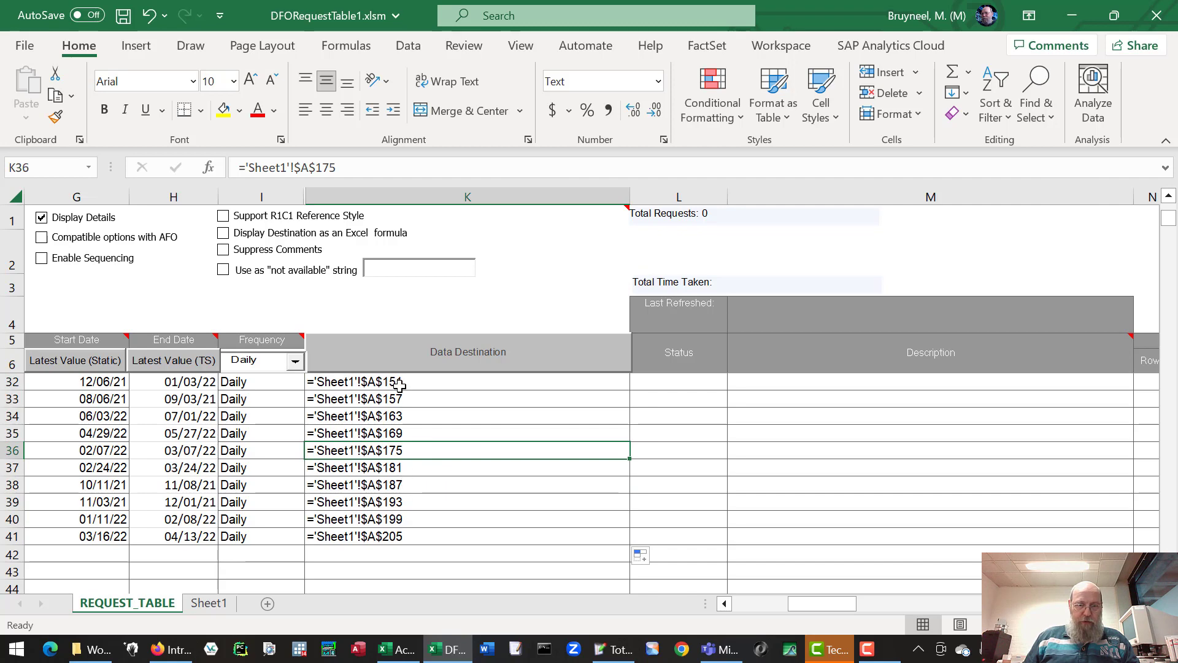
{"action": "key", "text": "ctrl+Up"}
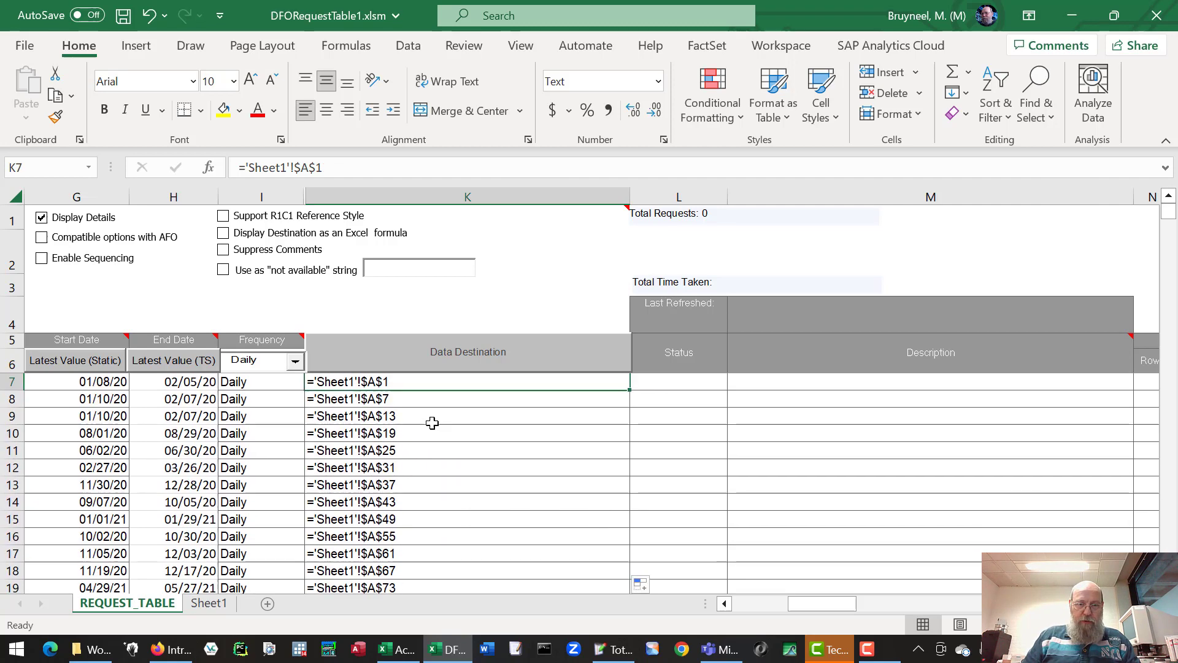
{"action": "key", "text": "ctrl+Up"}
{"action": "key", "text": "Down"}
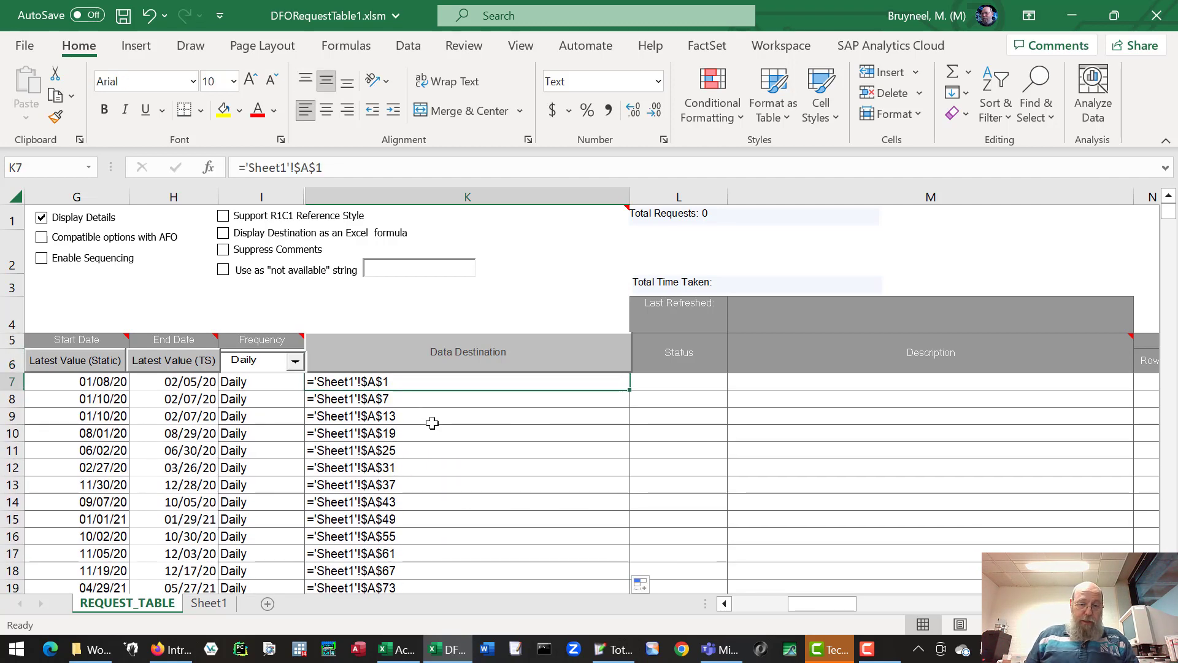
{"action": "left_click", "coordinate": [753, 603]}
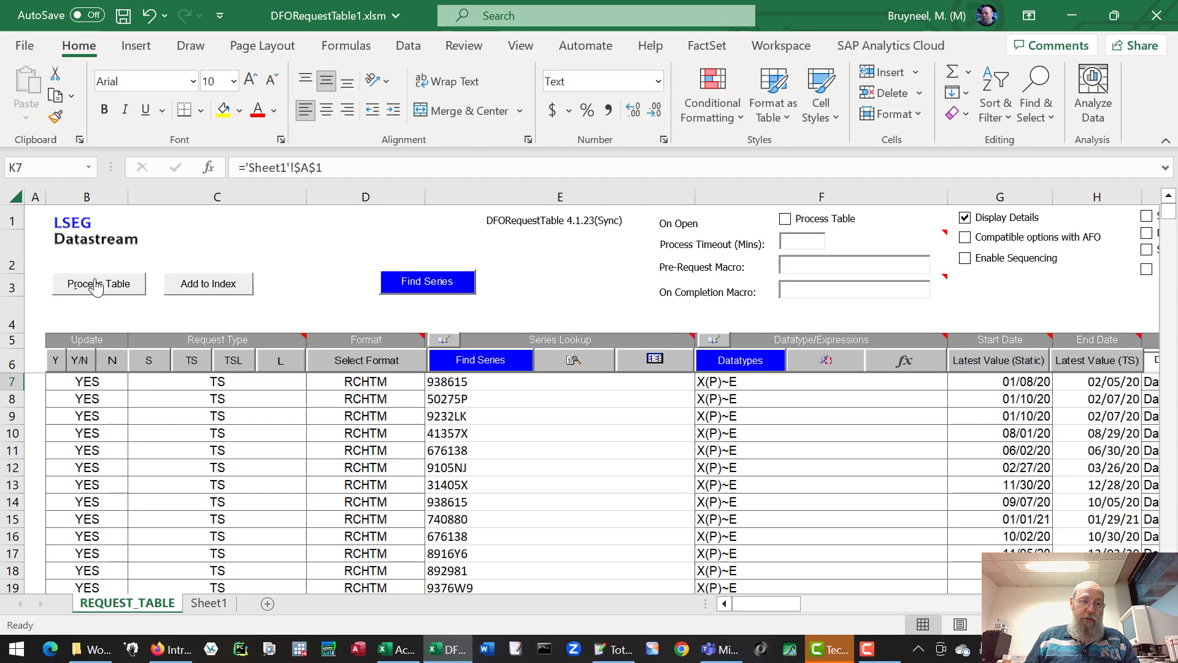
Process the request table and view the downloaded daily euro prices in Sheet1.
{"action": "left_click", "coordinate": [97, 285]}
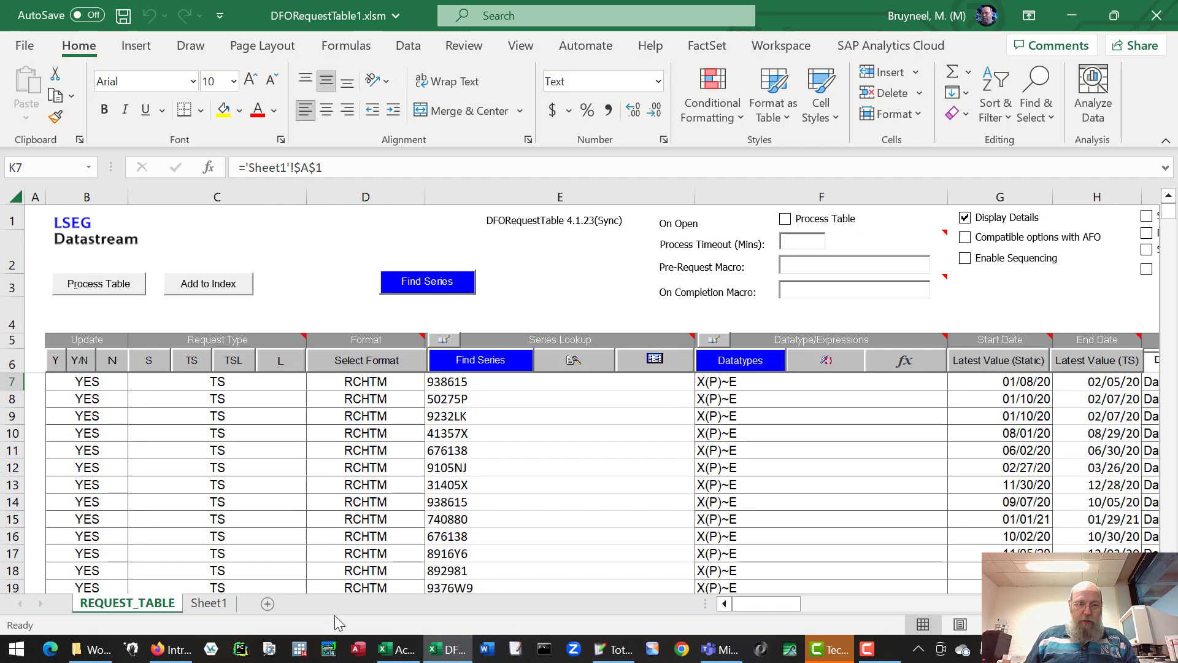
{"action": "left_click", "coordinate": [216, 604]}
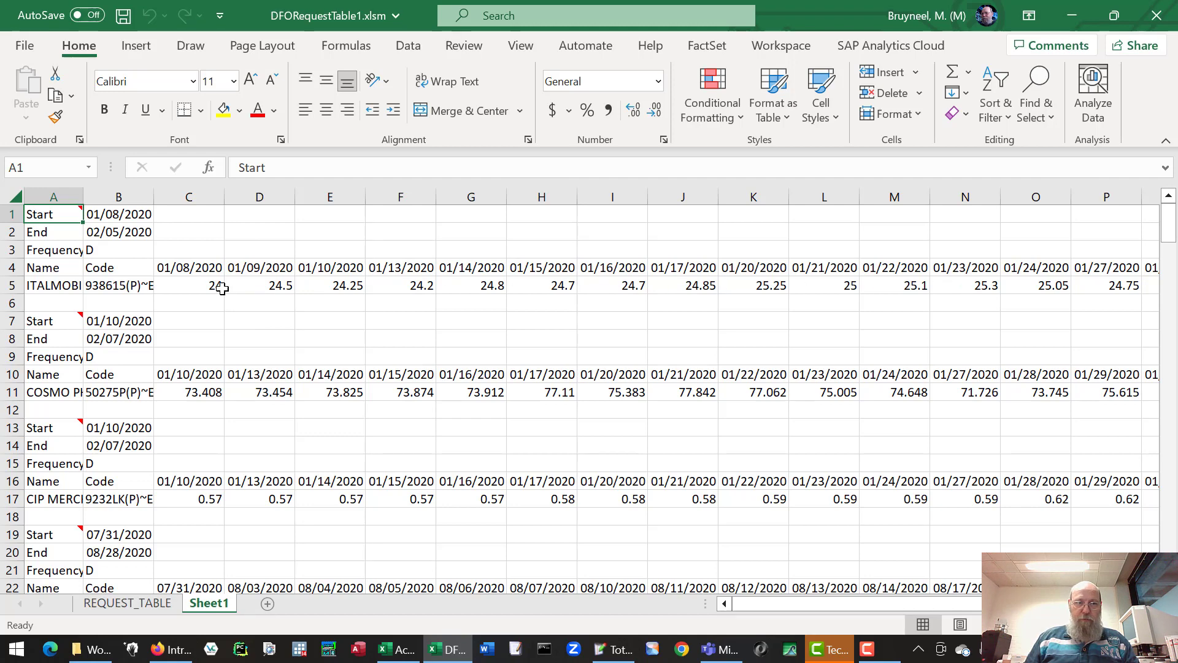
Widen Sheet1's column A so names like COSMO PHARMACEUTICALS (~E ) display in full.
{"action": "left_click", "coordinate": [127, 288]}
{"action": "left_click_drag", "start_coordinate": [83, 196], "coordinate": [203, 198]}
{"action": "left_click", "coordinate": [93, 395]}
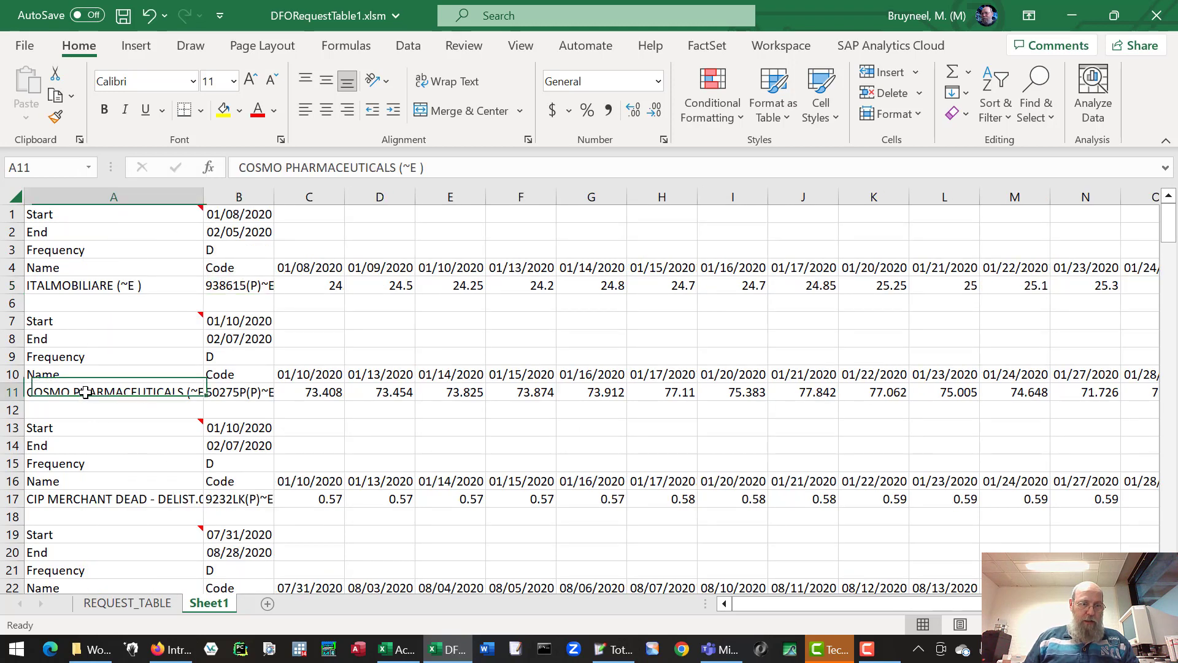
{"action": "left_click", "coordinate": [81, 499]}
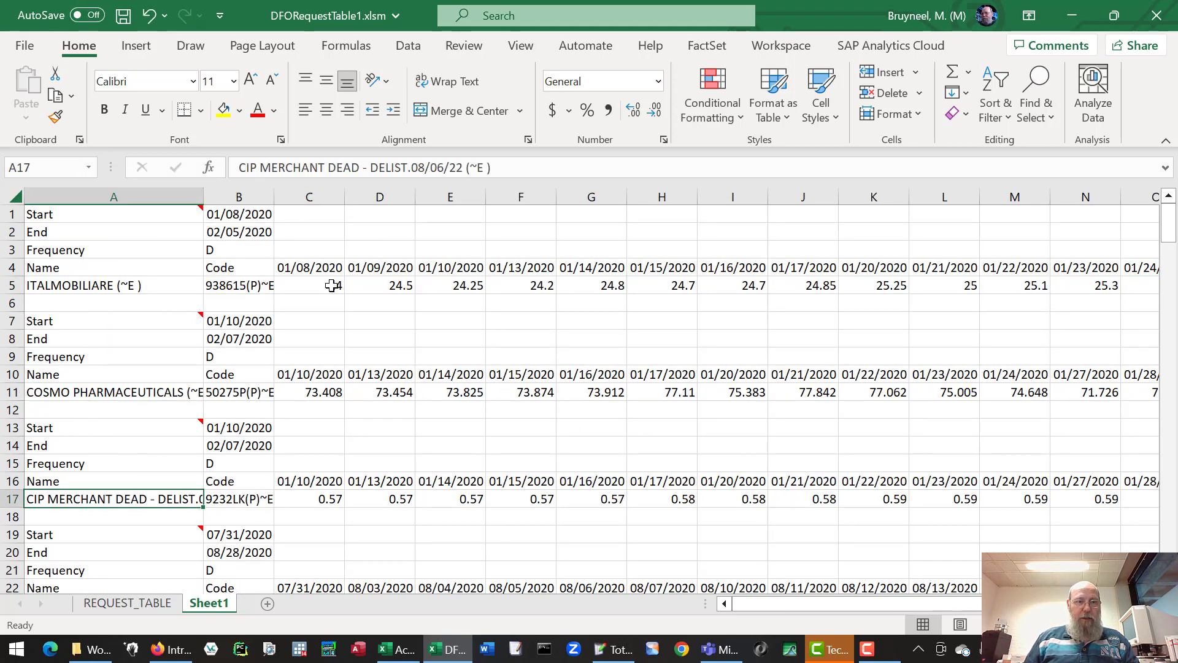